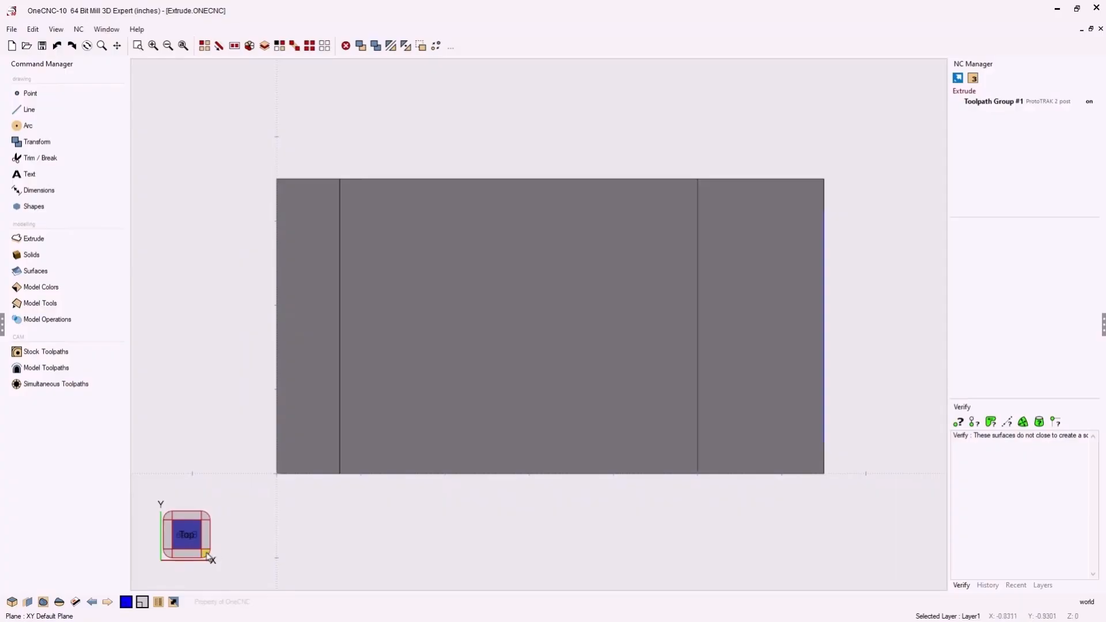
- Extrude the closed chamfered profile as curves with a height of -6.5, ending at the block's opposite corner
{"action": "left_click", "coordinate": [212, 557]}
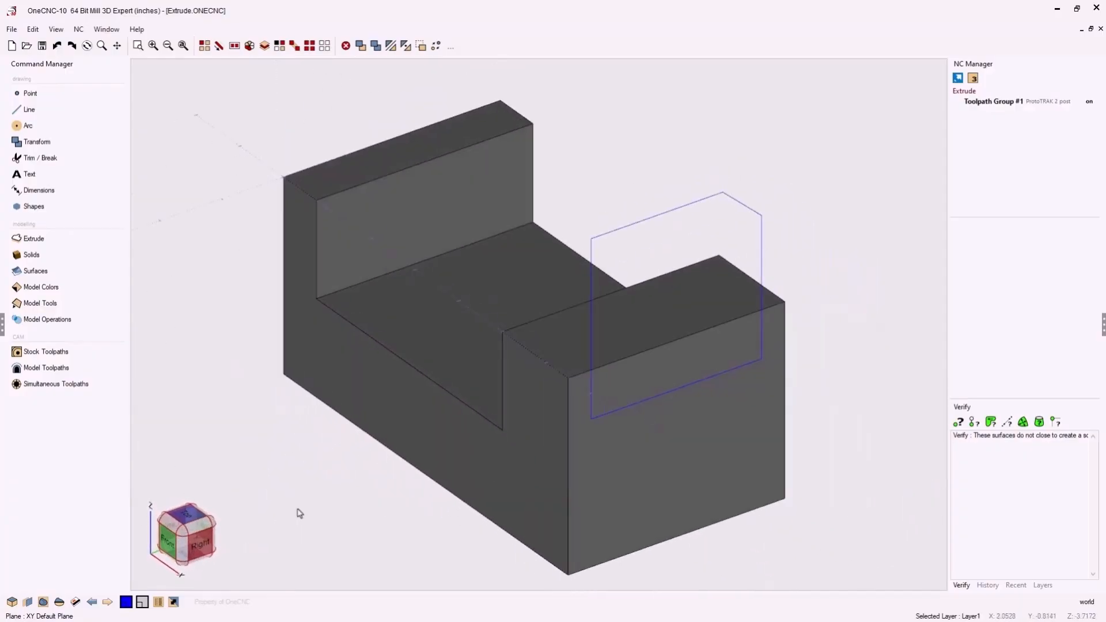
{"action": "left_click", "coordinate": [207, 545]}
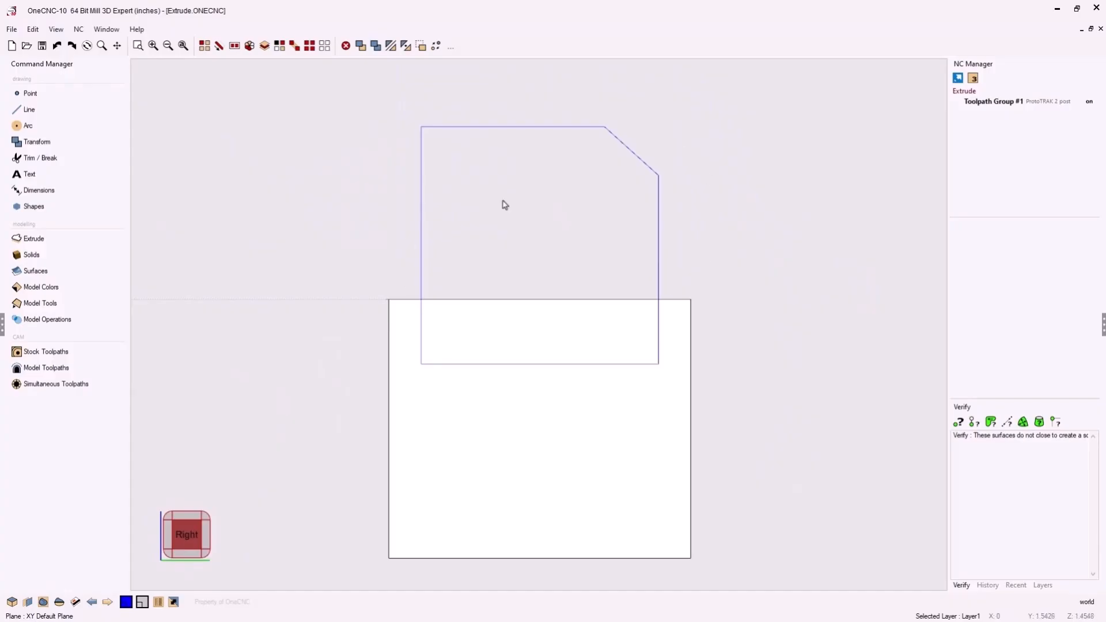
{"action": "left_click", "coordinate": [170, 520]}
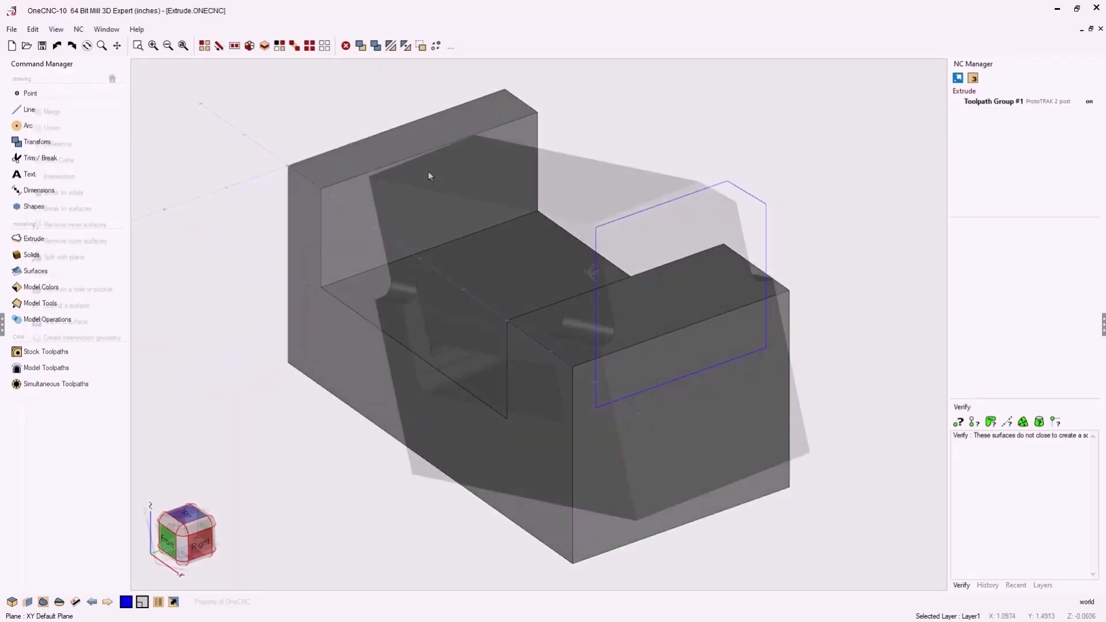
{"action": "middle_click_drag", "start_coordinate": [533, 253], "coordinate": [639, 265]}
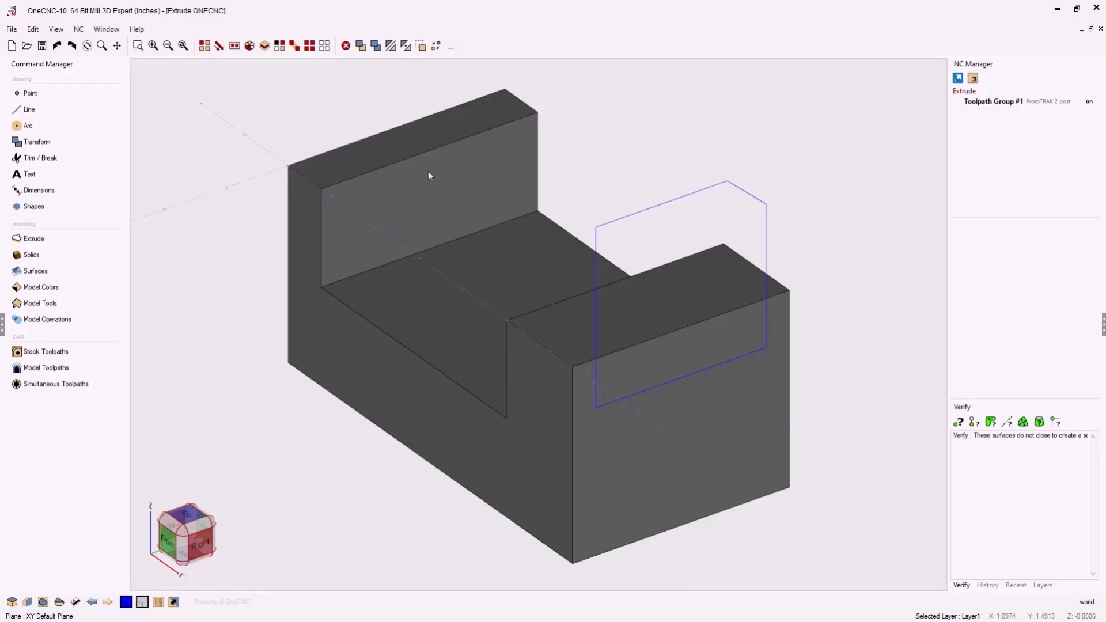
{"action": "middle_click_drag", "start_coordinate": [536, 249], "coordinate": [561, 263]}
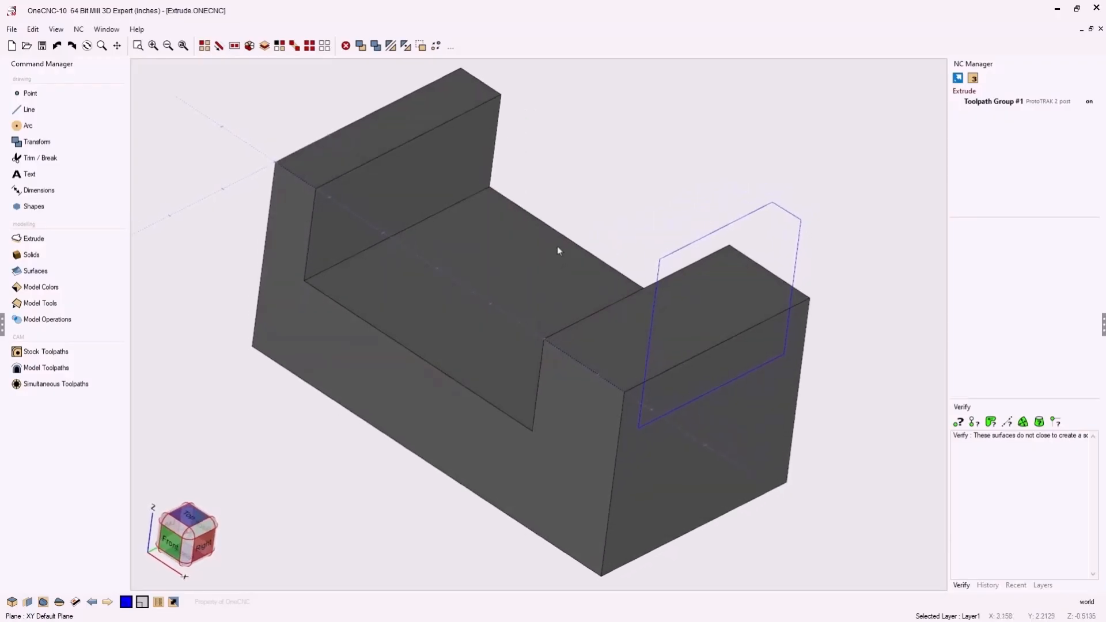
{"action": "left_click", "coordinate": [40, 240]}
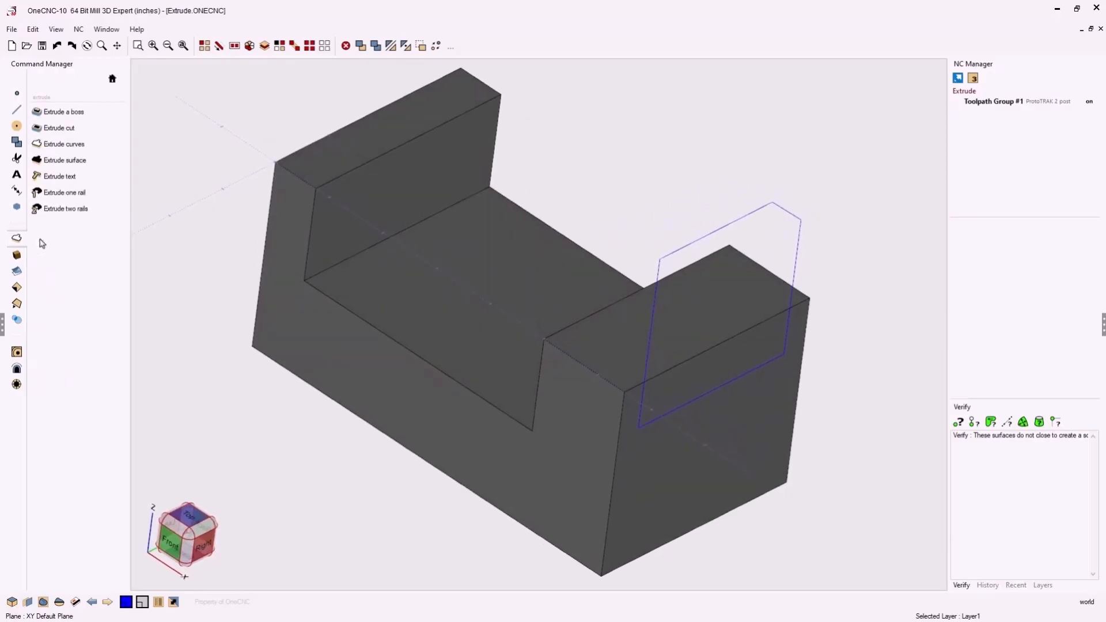
{"action": "left_click", "coordinate": [75, 151]}
{"action": "left_click", "coordinate": [647, 343]}
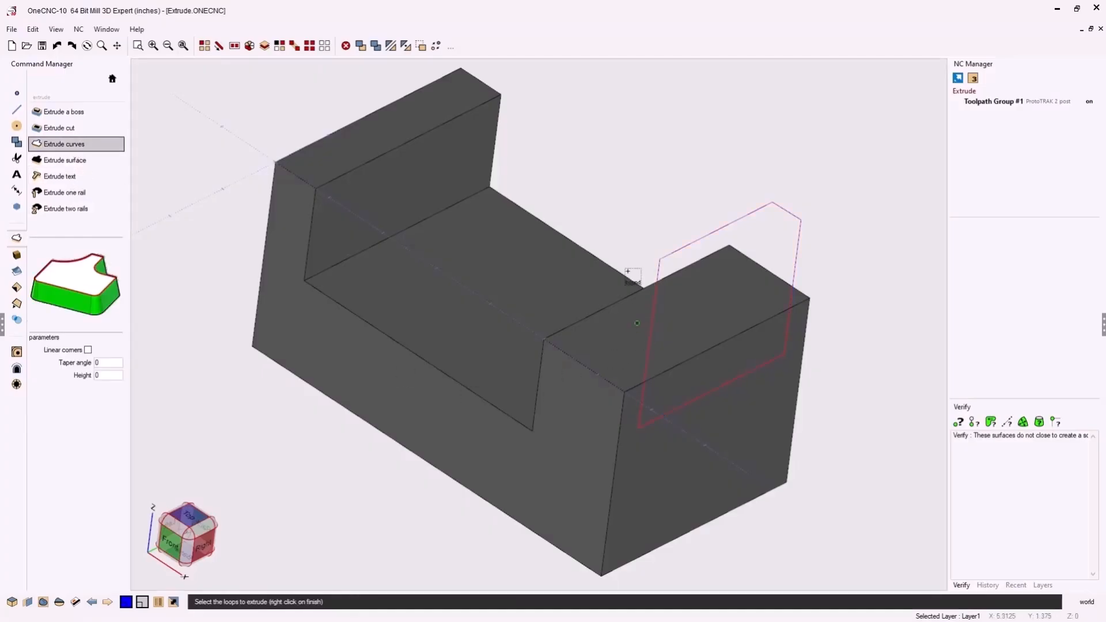
{"action": "right_click", "coordinate": [617, 206]}
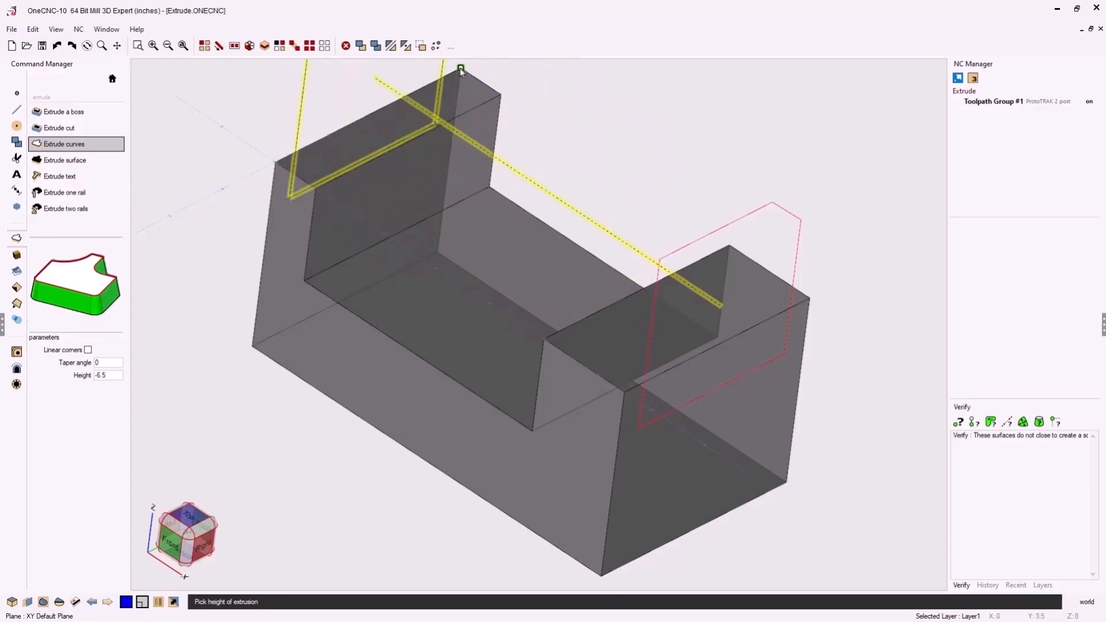
{"action": "left_click", "coordinate": [276, 164]}
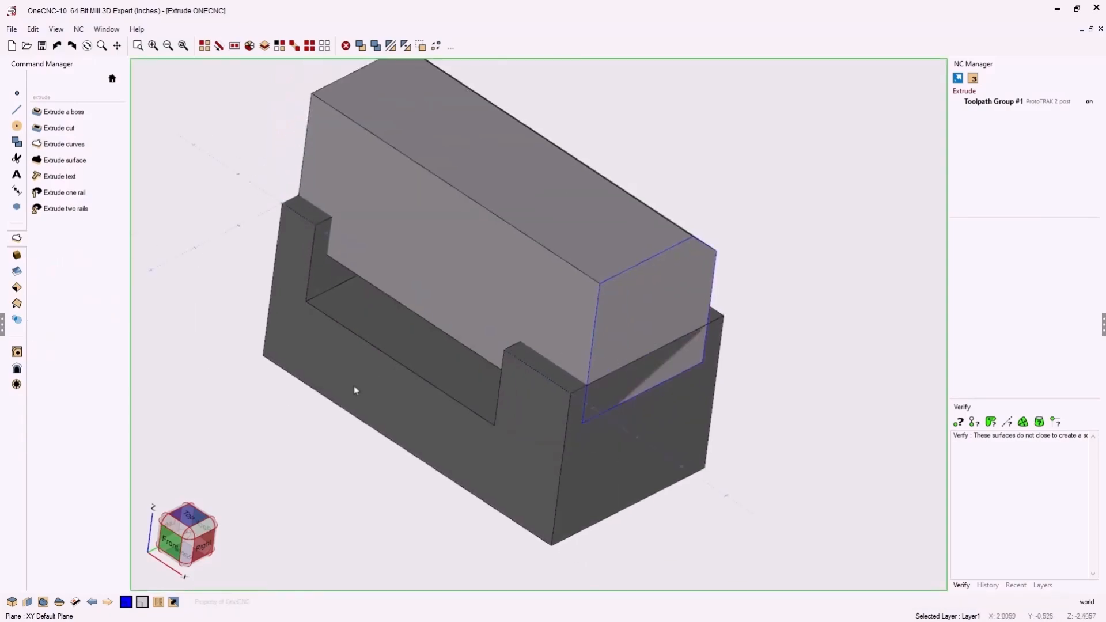
- Join the extruded solid and the U-shaped block into one body with the Union operation
{"action": "middle_click_drag", "start_coordinate": [394, 380], "coordinate": [568, 403]}
{"action": "scroll", "coordinate": [496, 350], "scroll_direction": "up", "scroll_amount": 1}
{"action": "scroll", "coordinate": [495, 350], "scroll_direction": "up", "scroll_amount": 1}
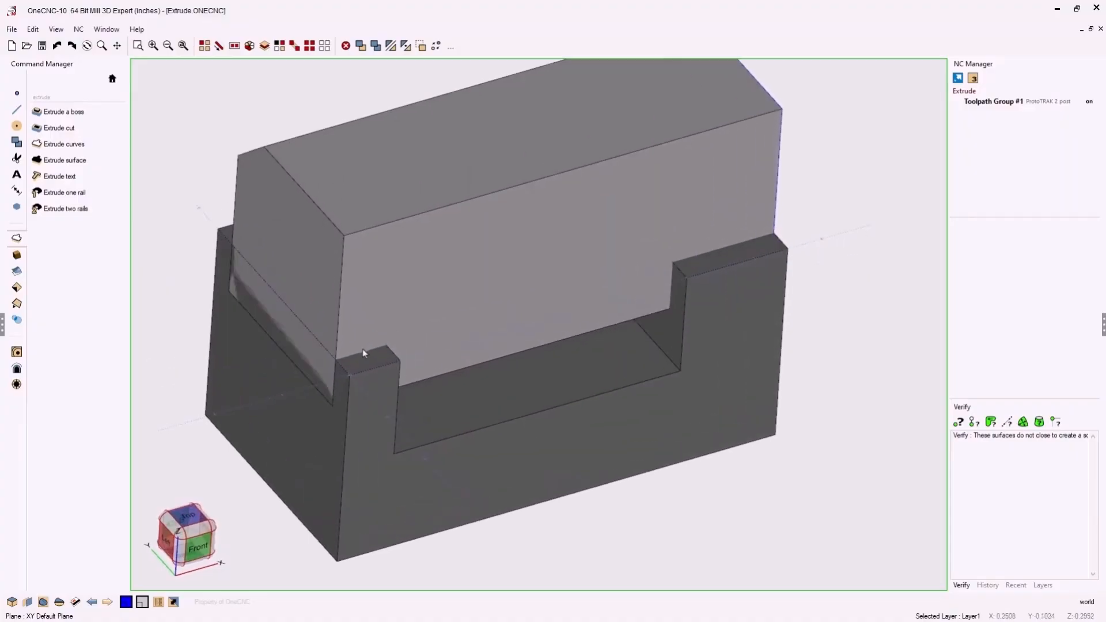
{"action": "middle_click_drag", "start_coordinate": [697, 261], "coordinate": [658, 302]}
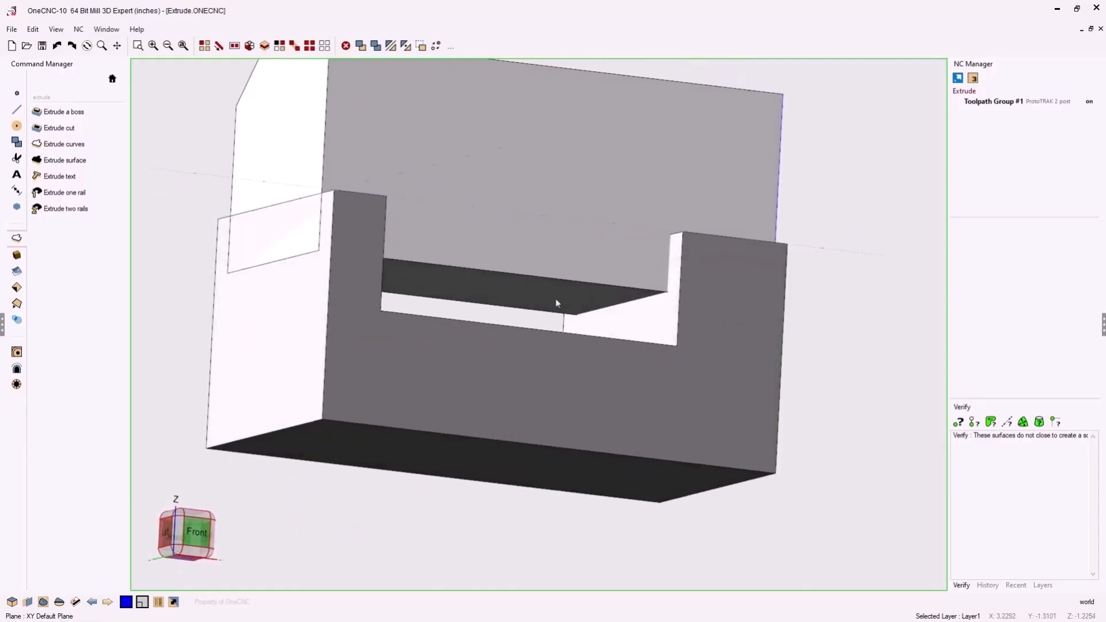
{"action": "middle_click_drag", "start_coordinate": [450, 288], "coordinate": [542, 361]}
{"action": "scroll", "coordinate": [442, 344], "scroll_direction": "down", "scroll_amount": 1}
{"action": "scroll", "coordinate": [542, 361], "scroll_direction": "down", "scroll_amount": 1}
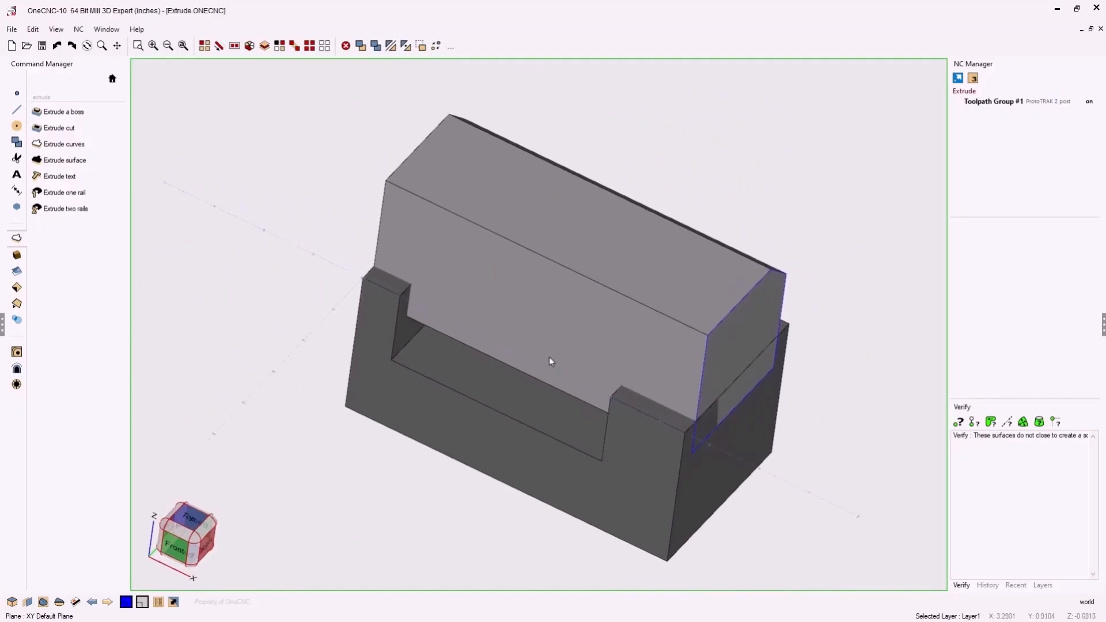
{"action": "left_click", "coordinate": [544, 309]}
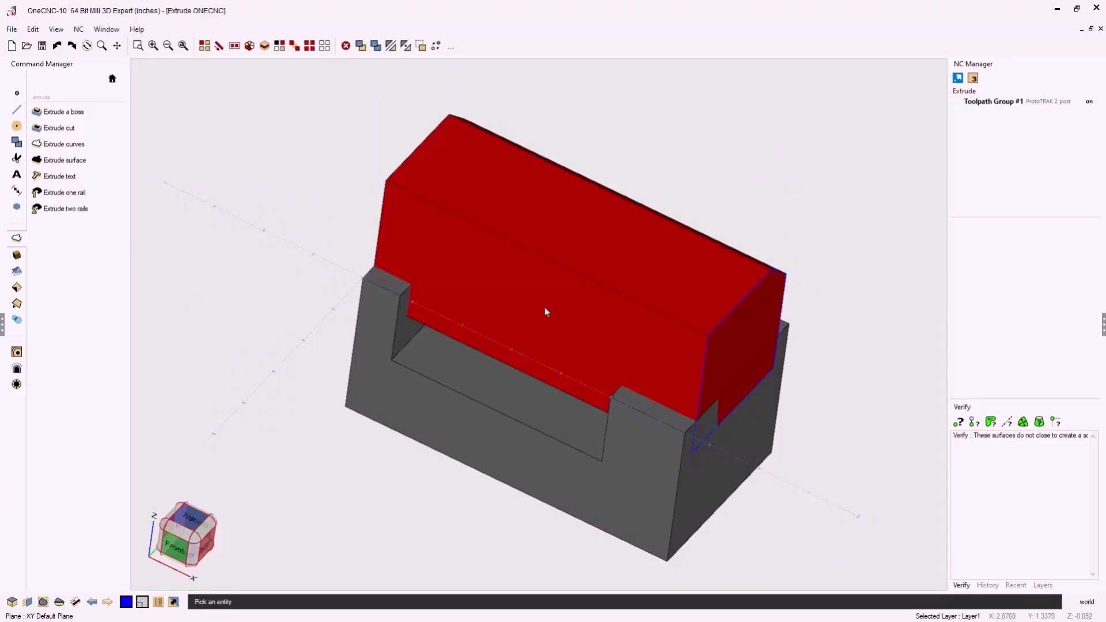
{"action": "left_click", "coordinate": [517, 405]}
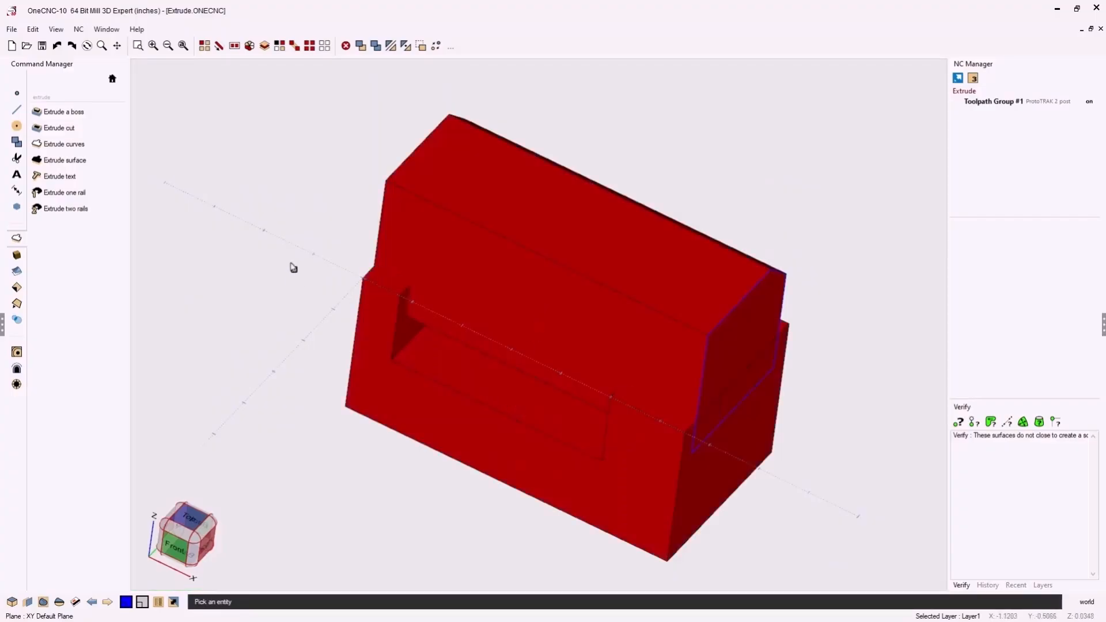
{"action": "left_click", "coordinate": [16, 320]}
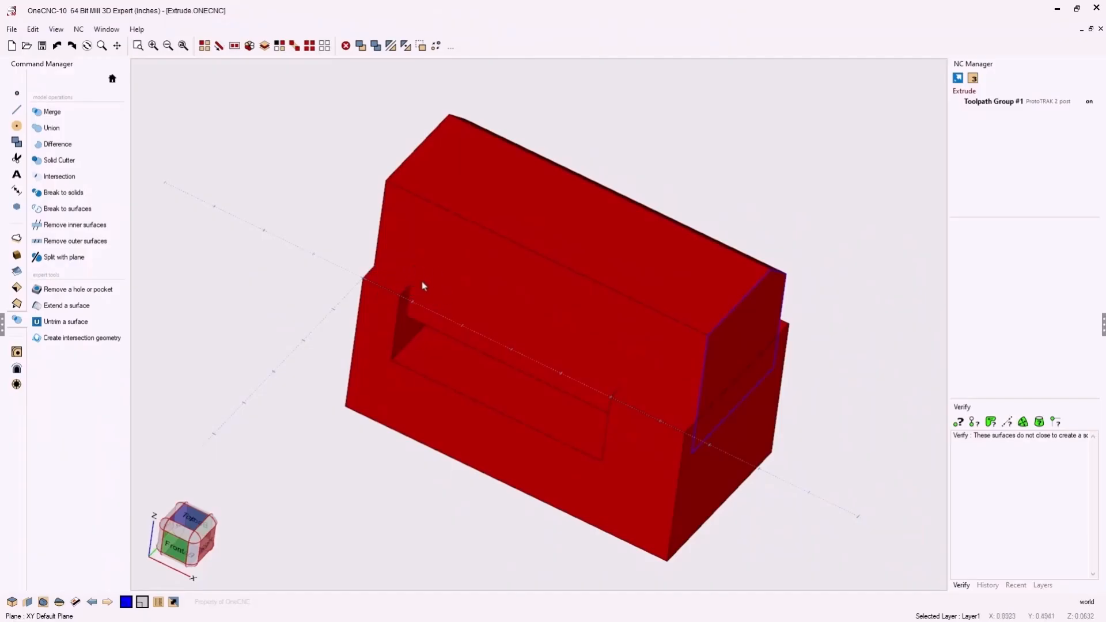
{"action": "left_click", "coordinate": [51, 128]}
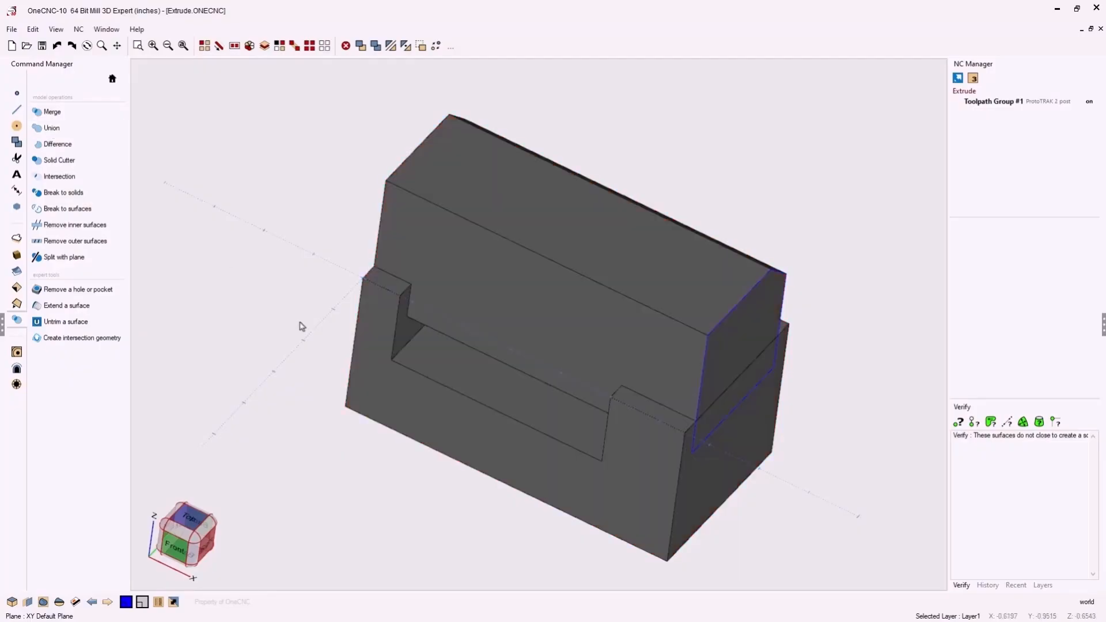
- Verify the united body as a solid and examine its object type and region information
{"action": "middle_click_drag", "start_coordinate": [378, 356], "coordinate": [359, 331]}
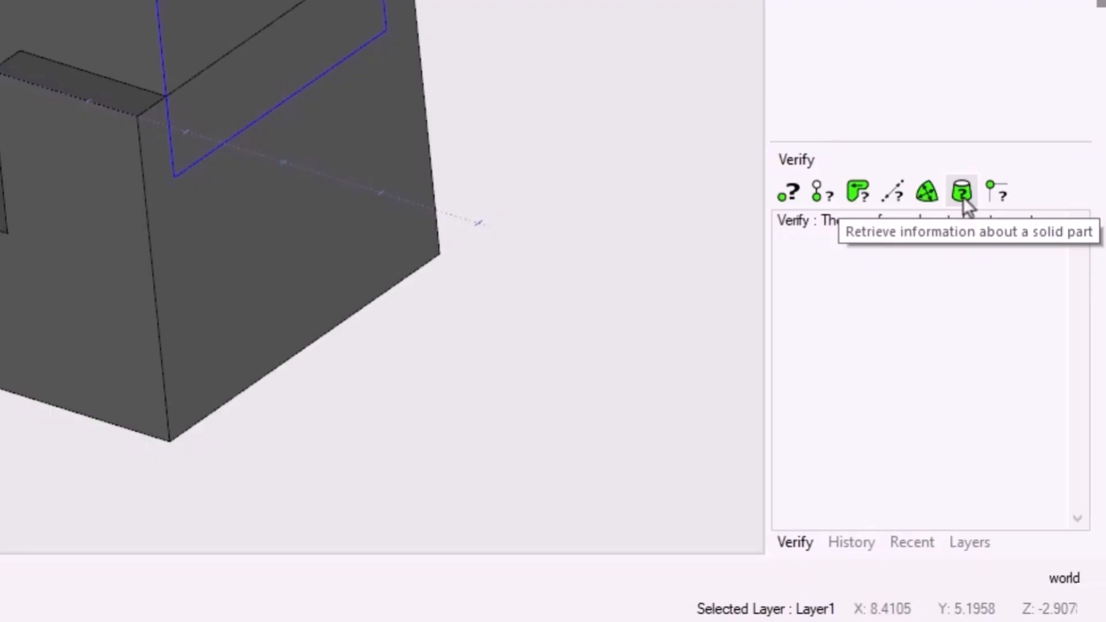
{"action": "left_click", "coordinate": [964, 197]}
{"action": "left_click", "coordinate": [239, 0]}
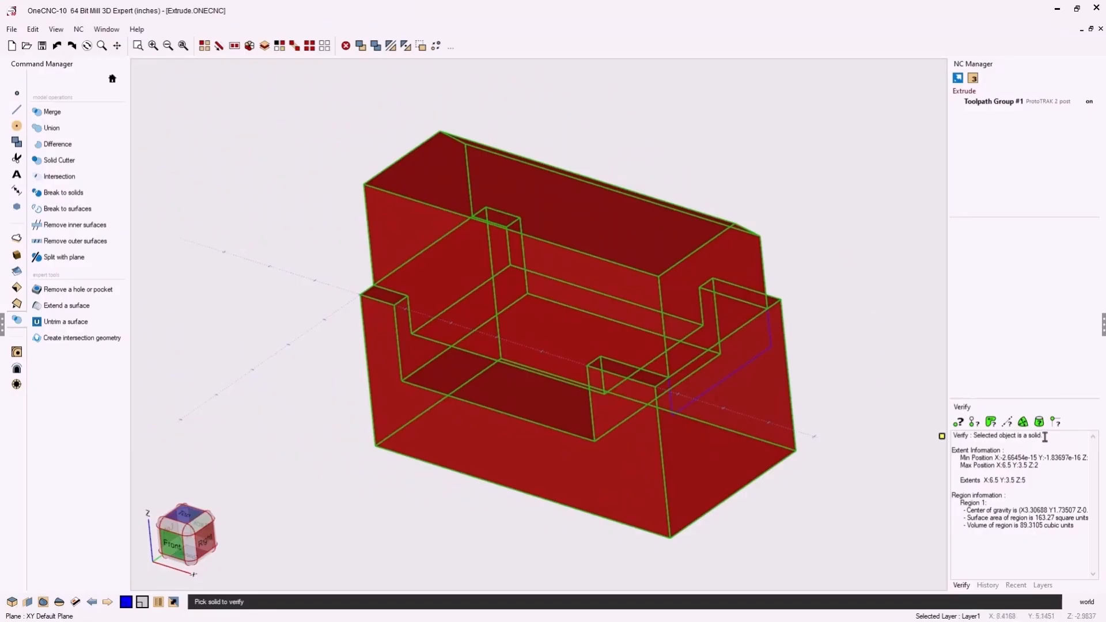
{"action": "left_click_drag", "start_coordinate": [1045, 437], "coordinate": [974, 437]}
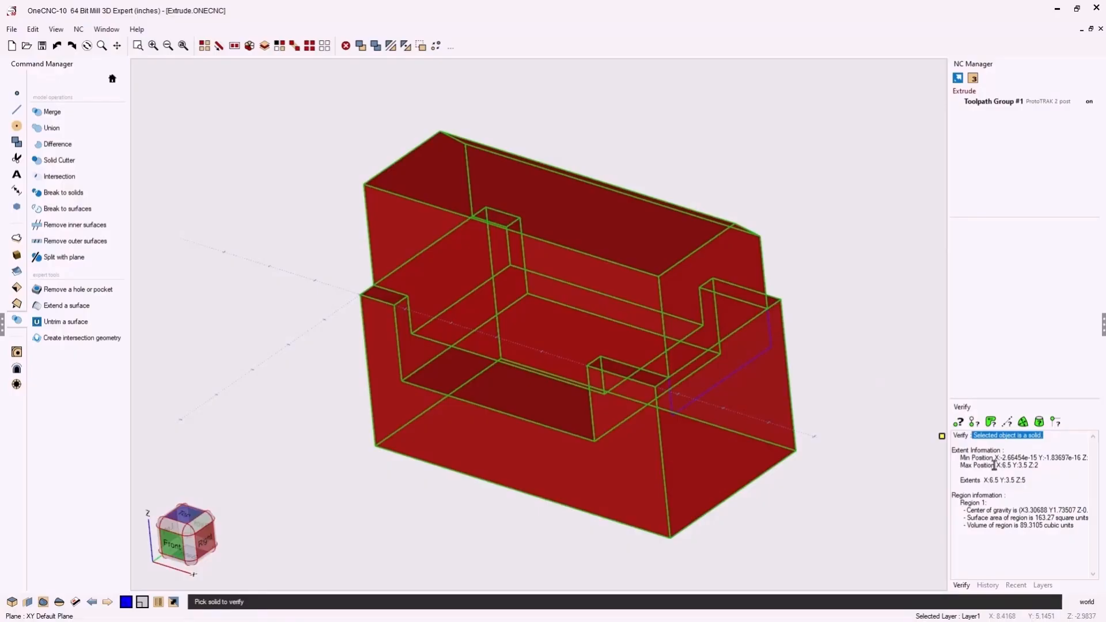
{"action": "left_click_drag", "start_coordinate": [988, 504], "coordinate": [960, 504]}
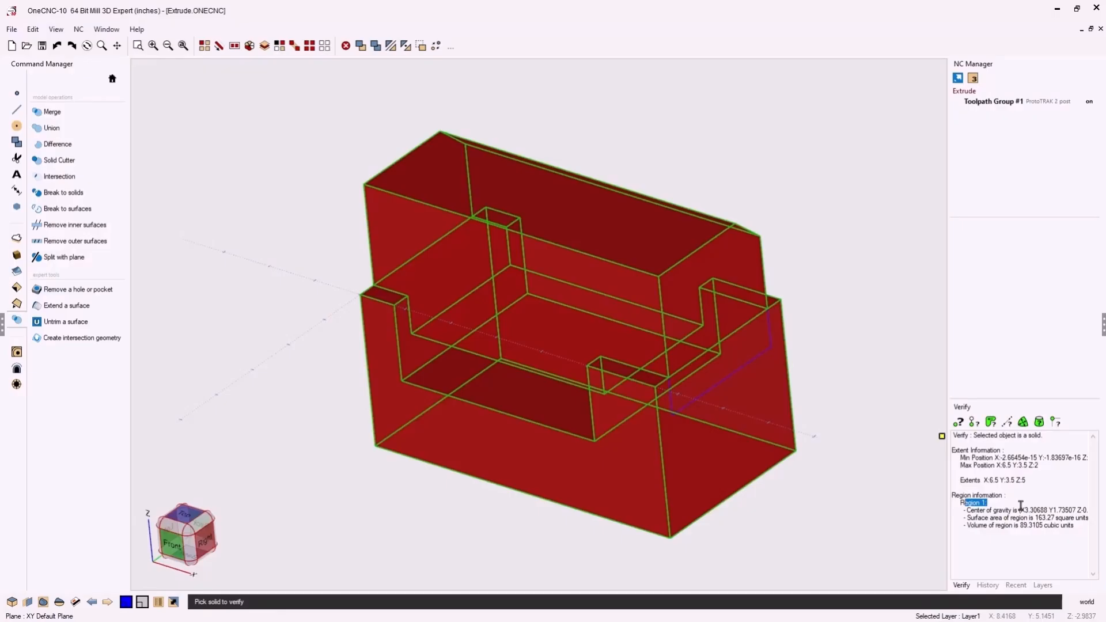
{"action": "key", "text": "Escape"}
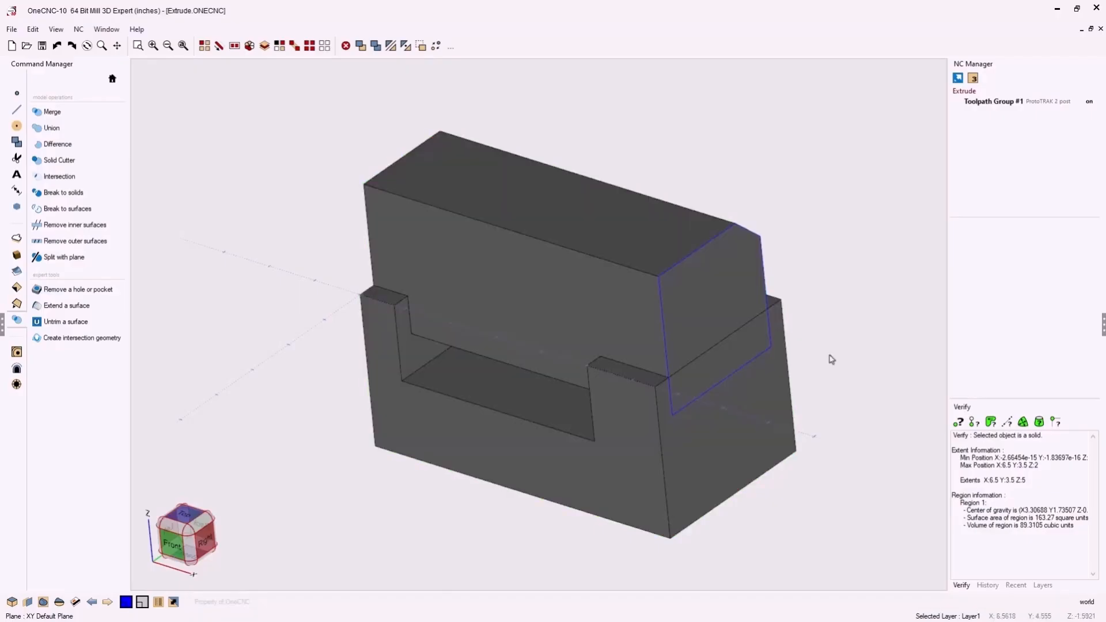
- Apply standard fillets of radius 0.25 to the edges where the upper body meets the block and to the opening's inner corners
{"action": "mouse_move", "coordinate": [741, 330]}
{"action": "middle_mouse_down"}
{"action": "mouse_move", "coordinate": [830, 309]}
{"action": "mouse_move", "coordinate": [779, 314]}
{"action": "mouse_move", "coordinate": [736, 340]}
{"action": "middle_mouse_up"}
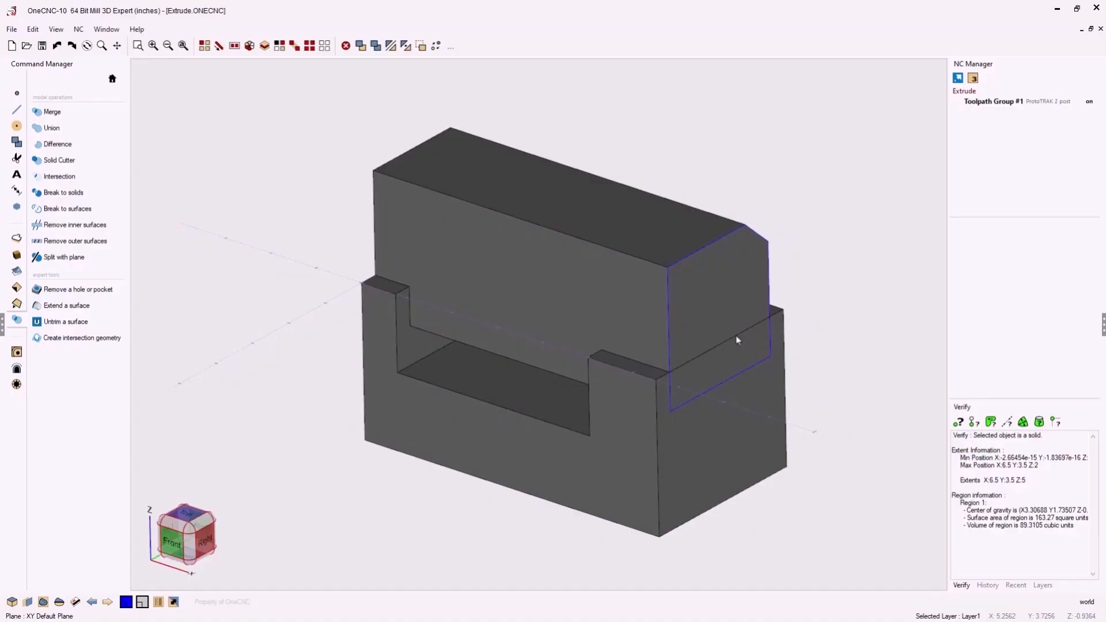
{"action": "left_click", "coordinate": [17, 303]}
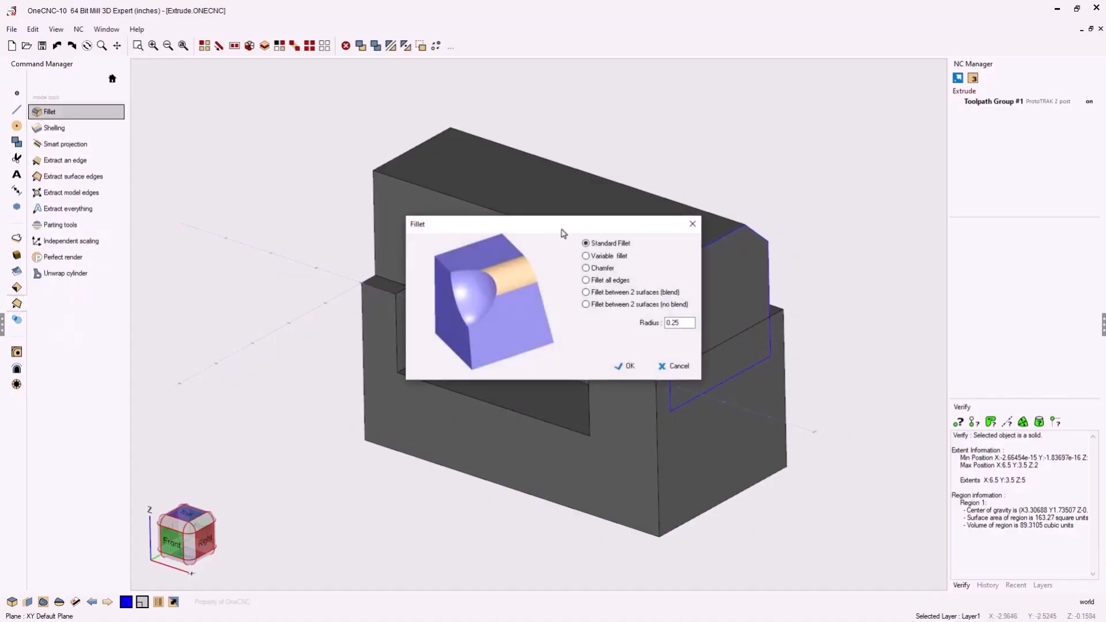
{"action": "left_click_drag", "start_coordinate": [562, 229], "coordinate": [287, 70]}
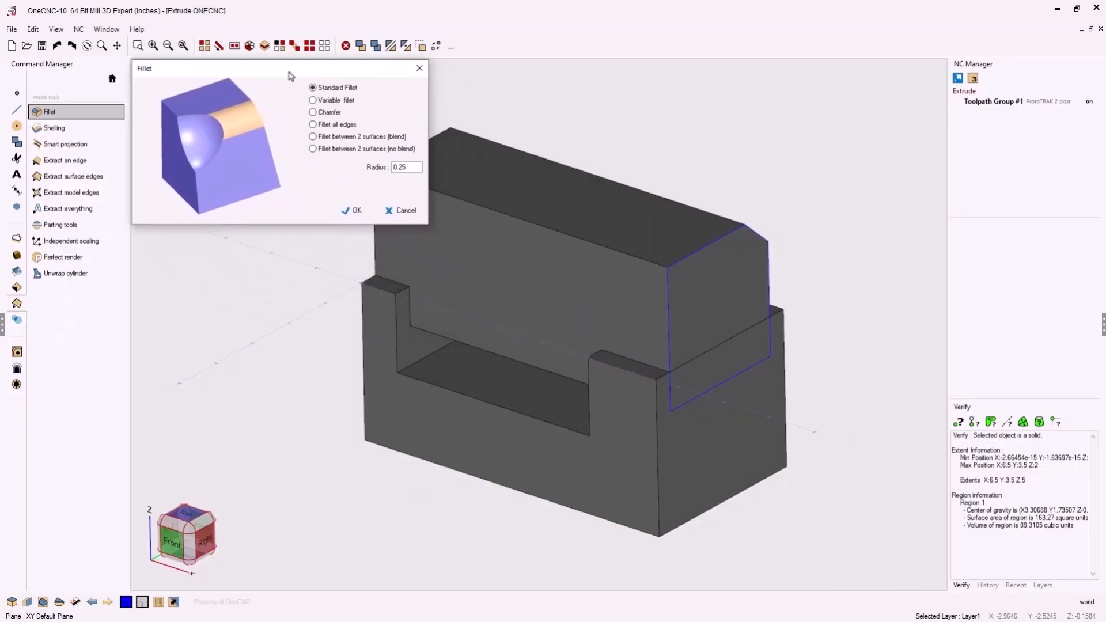
{"action": "left_click", "coordinate": [351, 209]}
{"action": "left_click", "coordinate": [391, 282]}
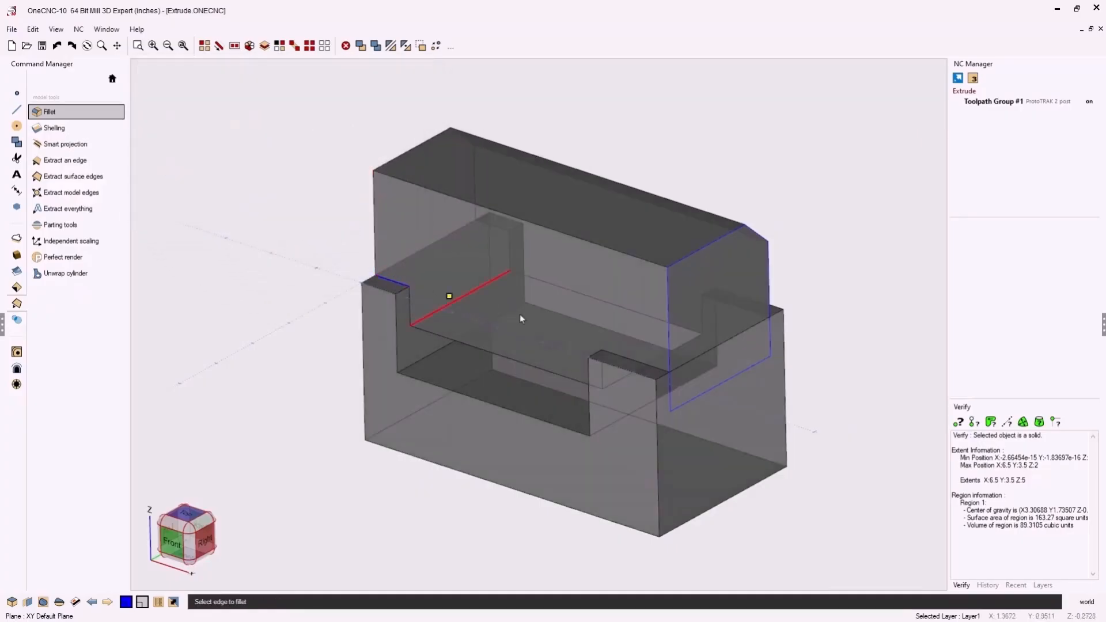
{"action": "left_click", "coordinate": [639, 361]}
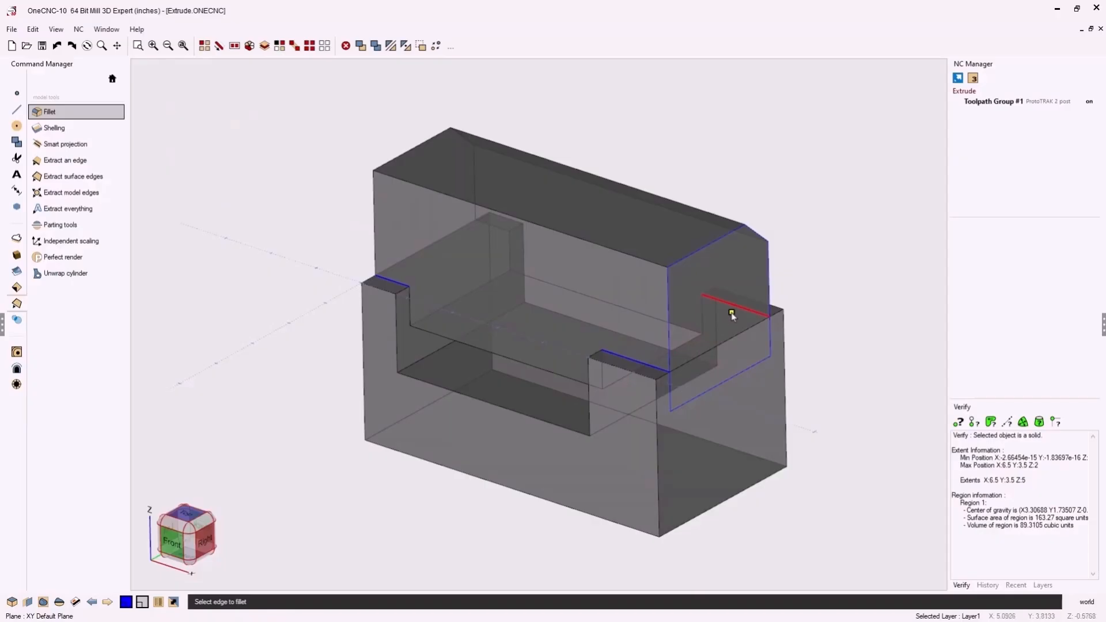
{"action": "left_click", "coordinate": [494, 227]}
{"action": "left_click", "coordinate": [454, 324]}
{"action": "left_click", "coordinate": [648, 352]}
{"action": "left_click", "coordinate": [423, 363]}
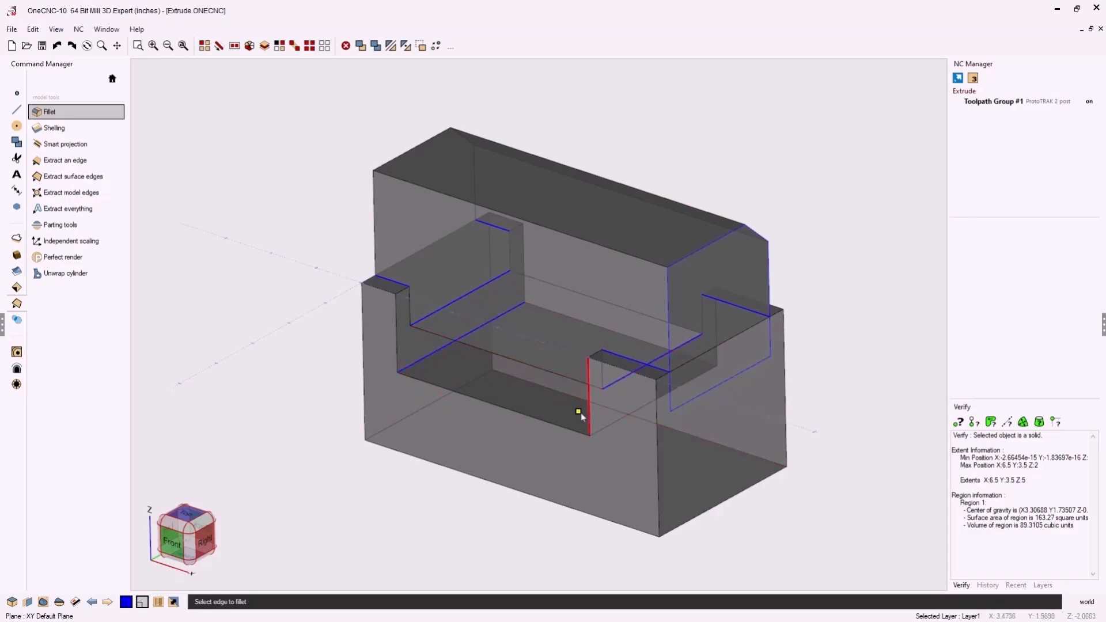
{"action": "left_click", "coordinate": [603, 426]}
{"action": "right_click", "coordinate": [819, 246]}
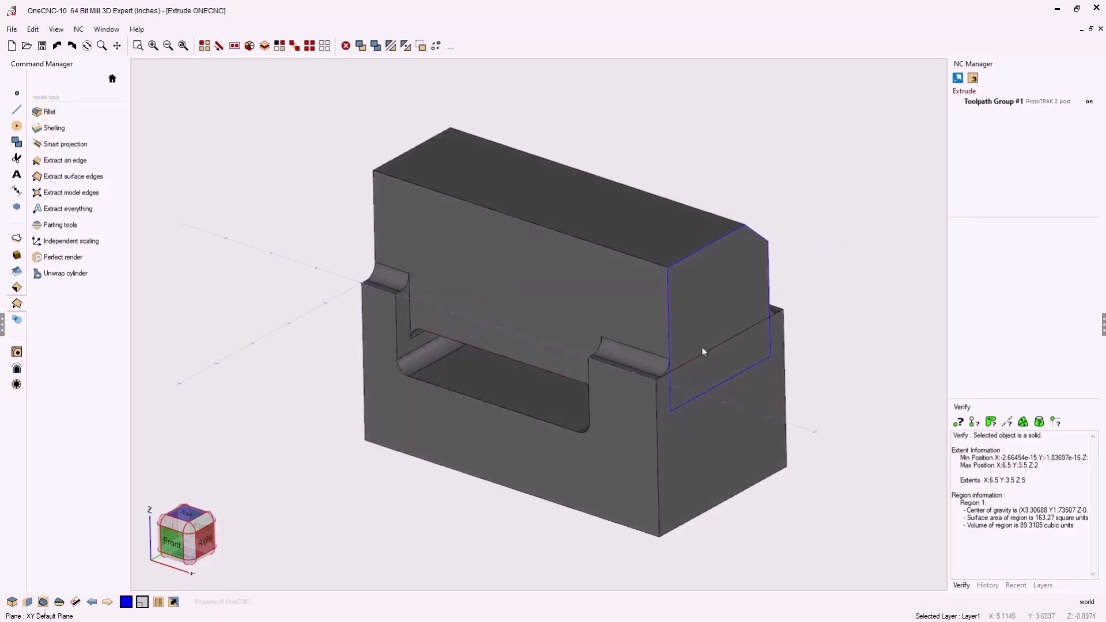
- Undo the fillets, the union and the curve extrusion, leaving the U-shaped block and the profile
{"action": "middle_click_drag", "start_coordinate": [702, 348], "coordinate": [680, 333]}
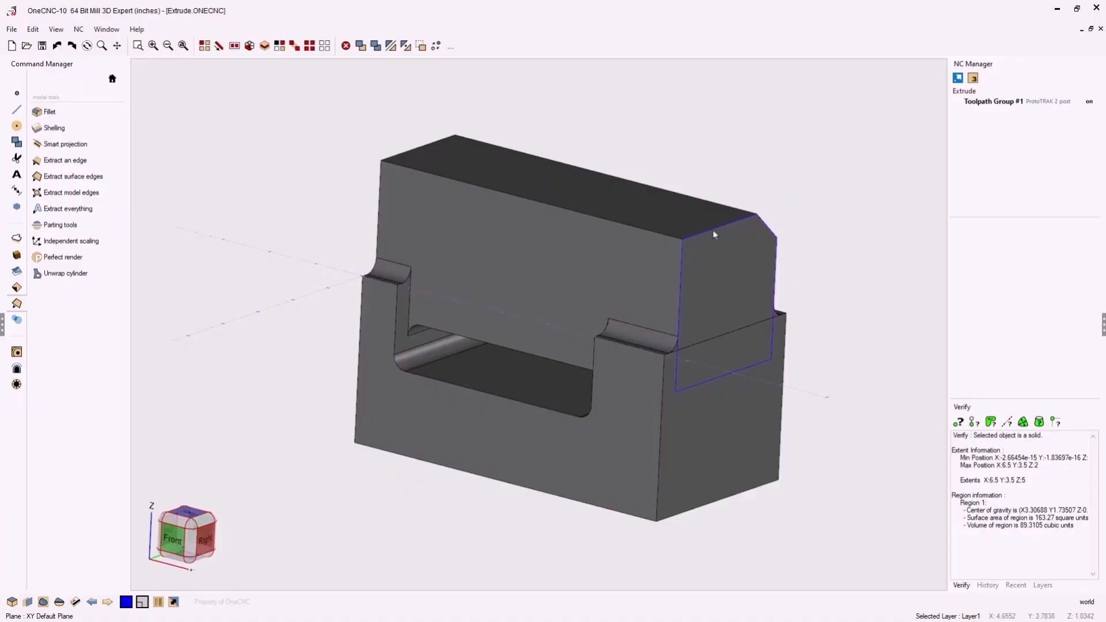
{"action": "double_click", "coordinate": [731, 221]}
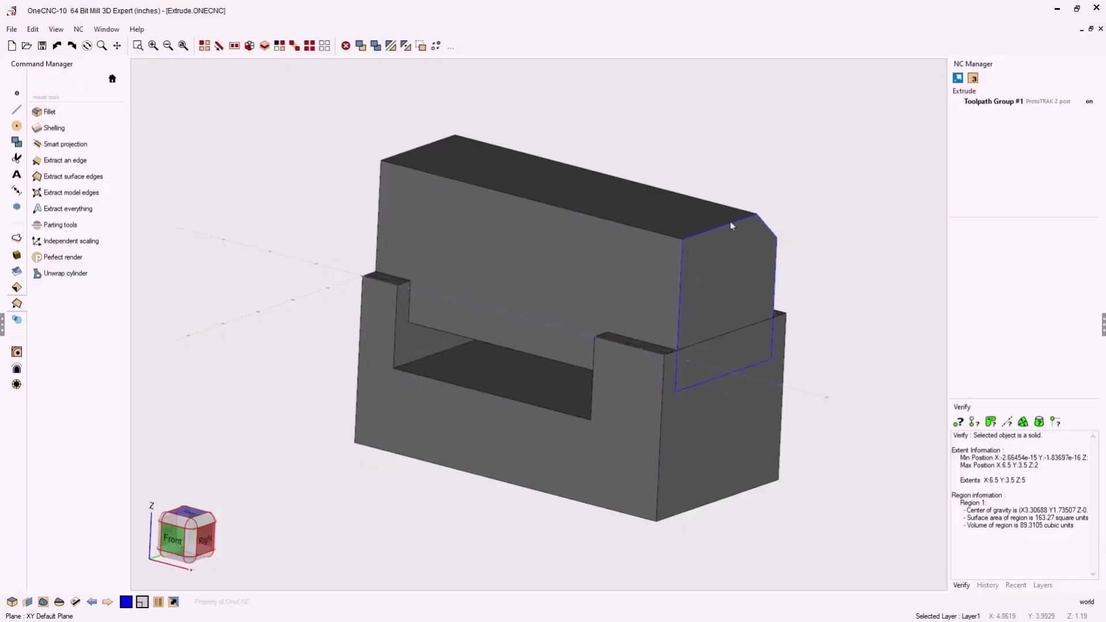
{"action": "key", "text": "Delete"}
{"action": "middle_click_drag", "start_coordinate": [632, 241], "coordinate": [686, 283]}
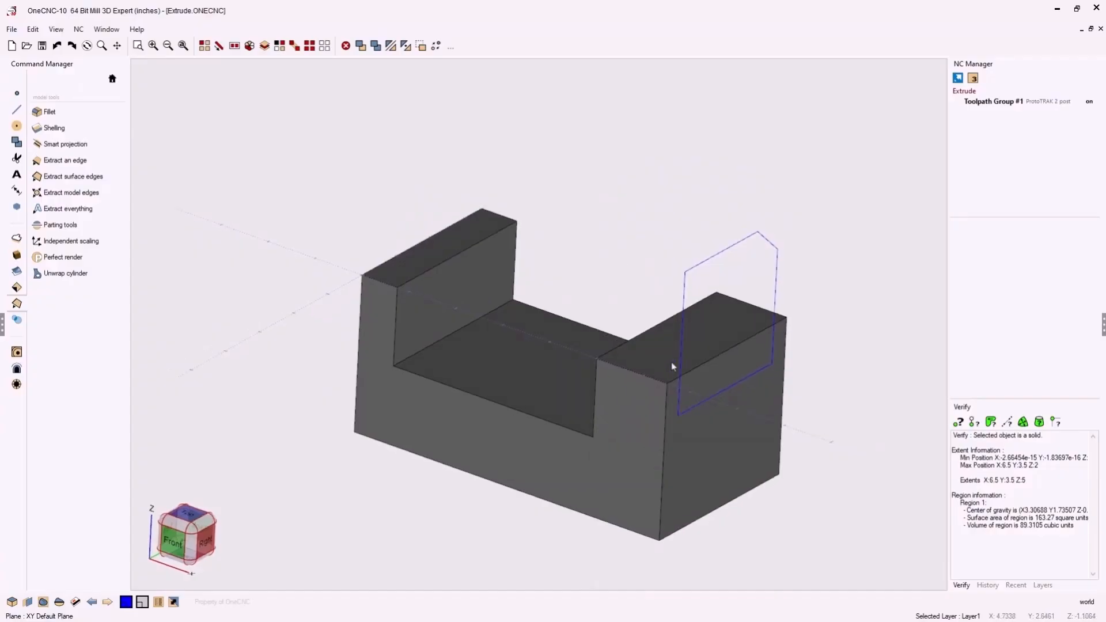
- Extrude the chamfered profile as a boss on the block with a height of -6.5, up to the opposite corner
{"action": "left_click", "coordinate": [17, 241]}
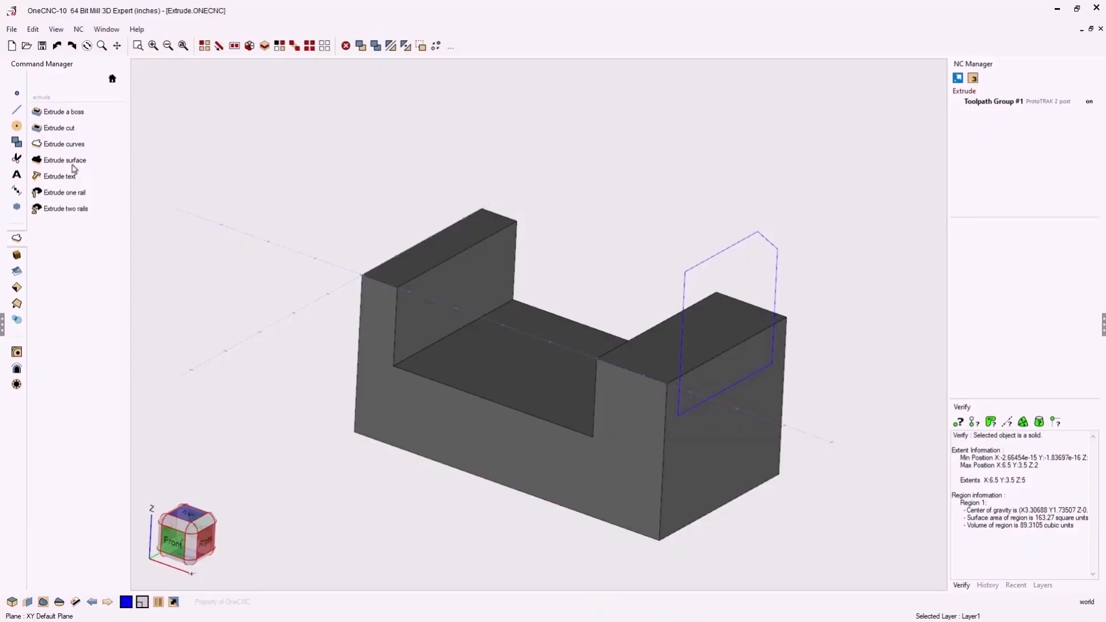
{"action": "left_click", "coordinate": [82, 115]}
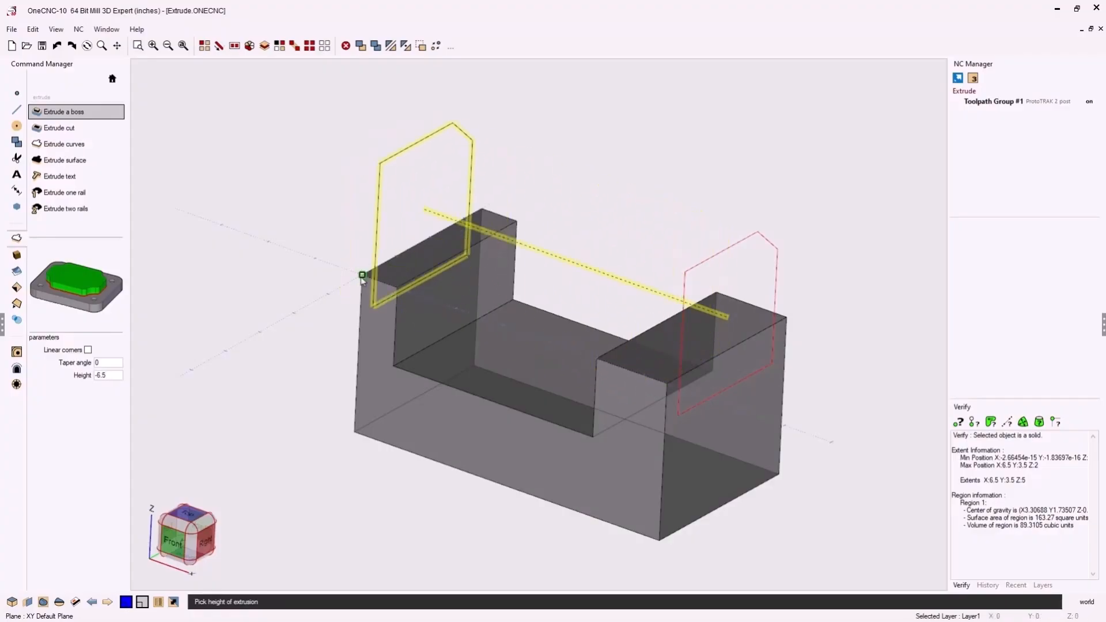
{"action": "left_click", "coordinate": [363, 277]}
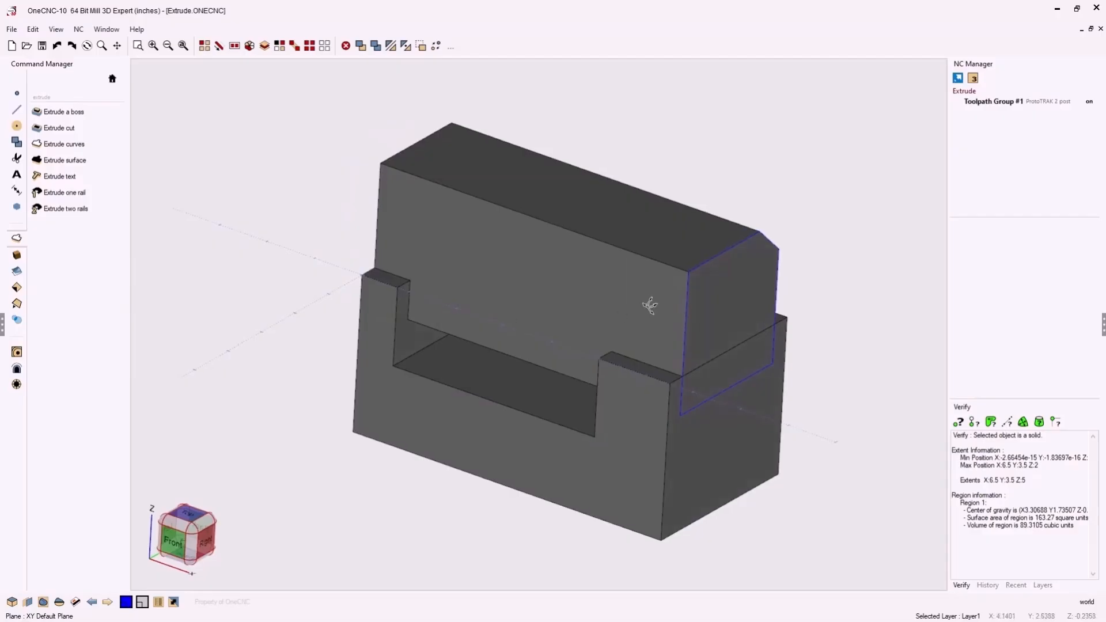
- Verify the block with its extruded boss as a solid and examine the region information
{"action": "mouse_move", "coordinate": [650, 306]}
{"action": "middle_mouse_down"}
{"action": "mouse_move", "coordinate": [754, 265]}
{"action": "mouse_move", "coordinate": [784, 284]}
{"action": "mouse_move", "coordinate": [656, 294]}
{"action": "mouse_move", "coordinate": [647, 314]}
{"action": "middle_mouse_up"}
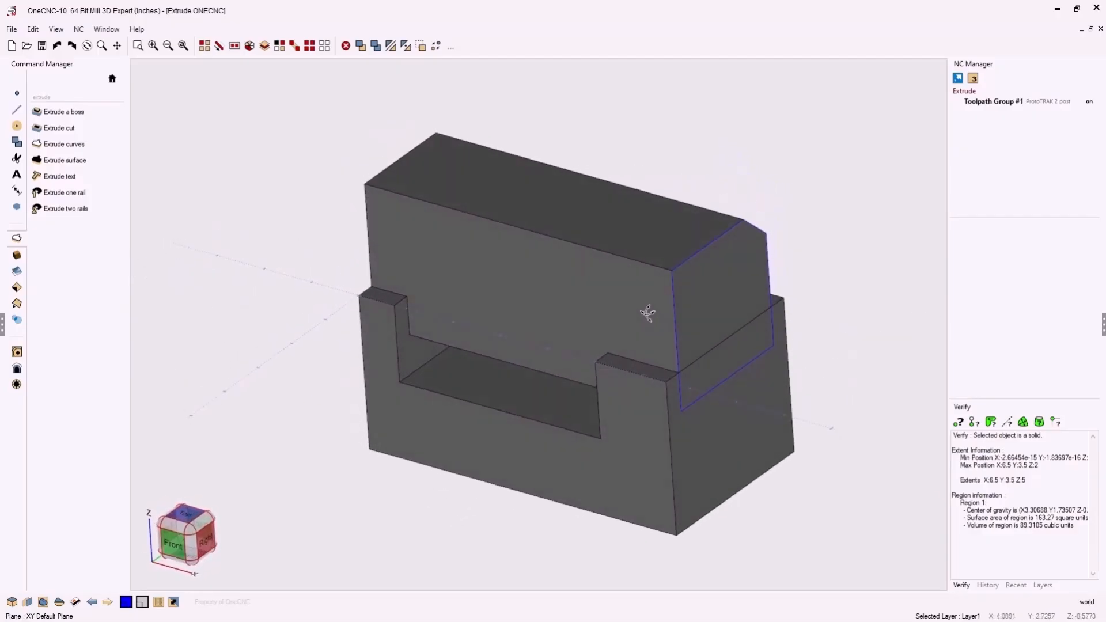
{"action": "left_click", "coordinate": [1039, 422]}
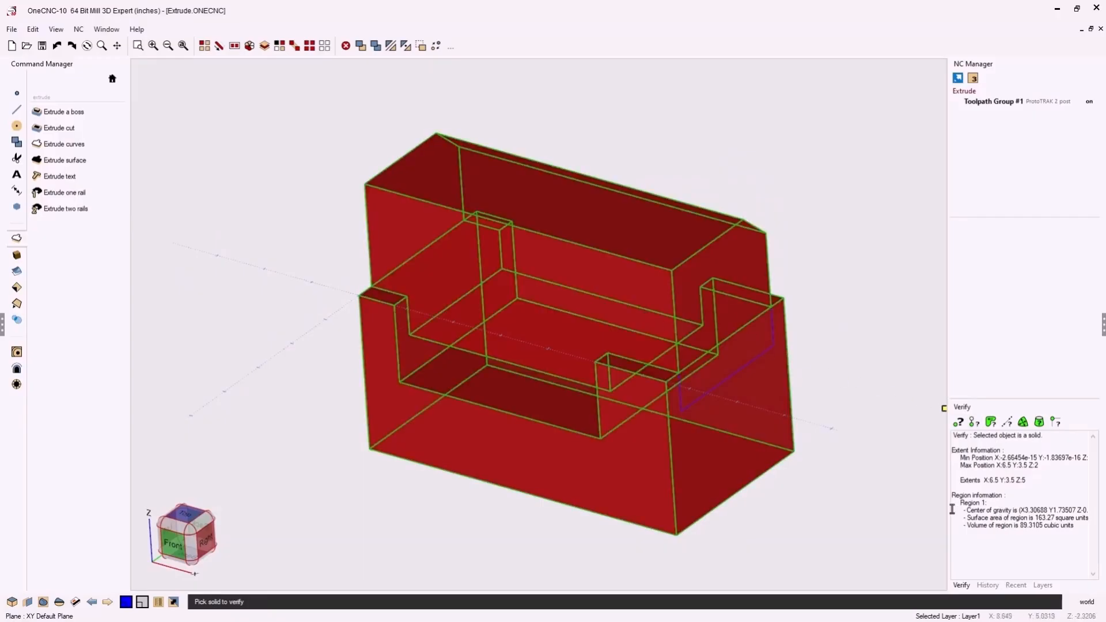
{"action": "key", "text": "Escape"}
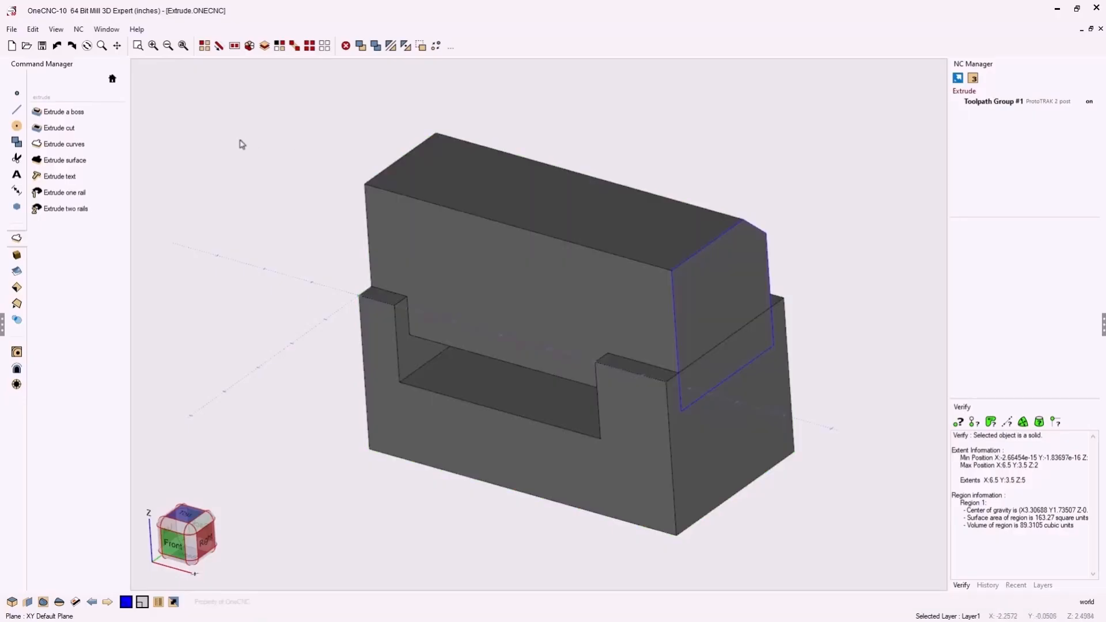
- Apply standard 0.25 radius fillets to the edges where the boss meets the block and to the opening's inner corners
{"action": "left_click", "coordinate": [17, 303]}
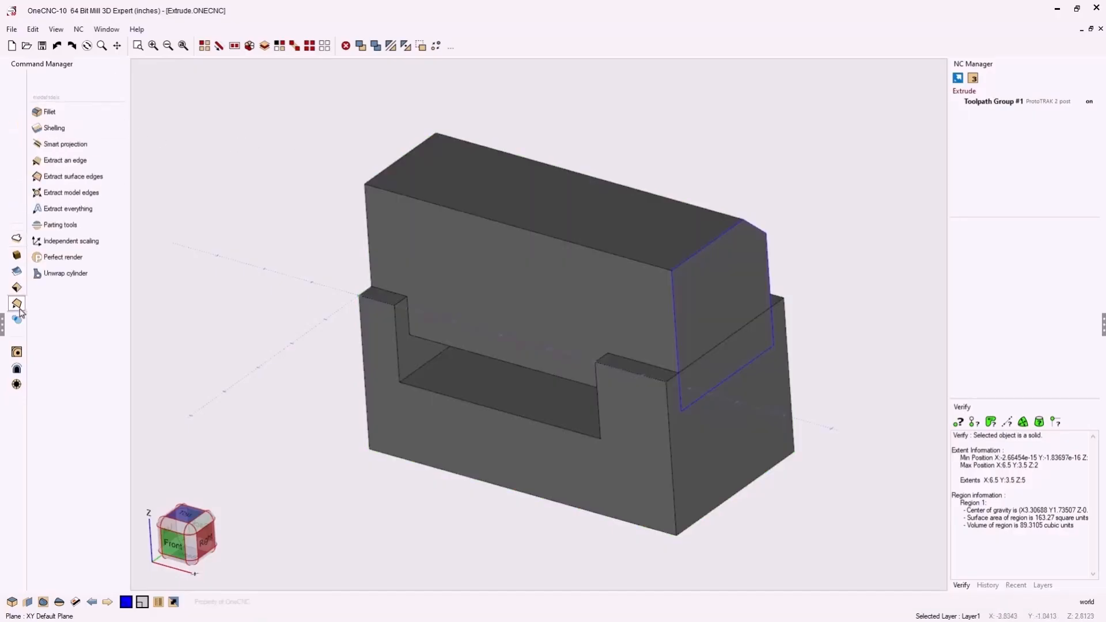
{"action": "left_click", "coordinate": [81, 114]}
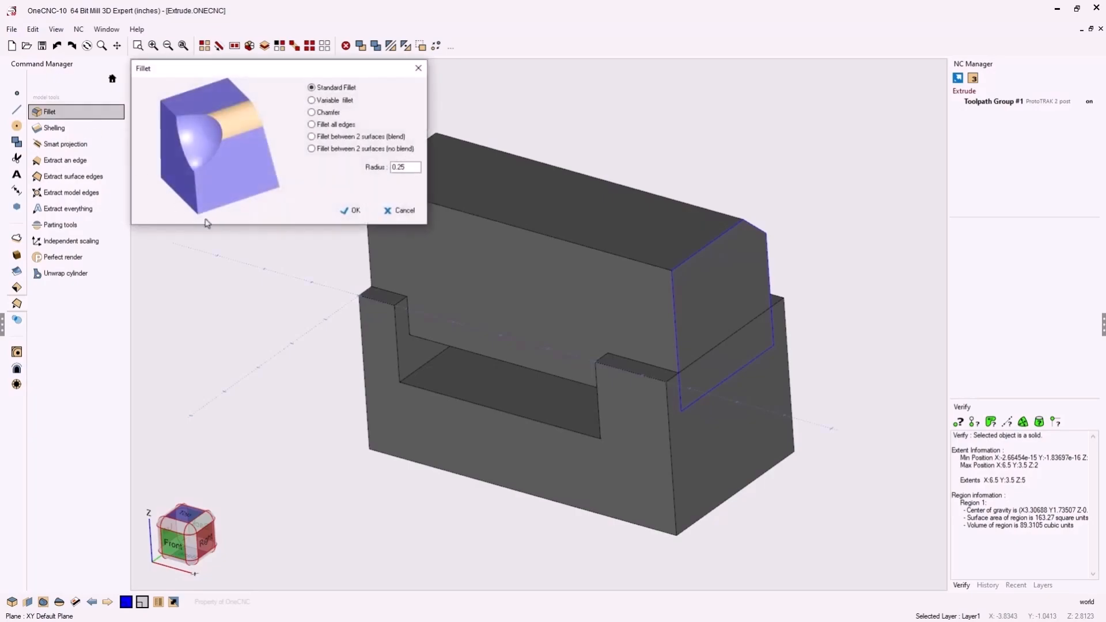
{"action": "left_click", "coordinate": [348, 210]}
{"action": "left_click", "coordinate": [410, 294]}
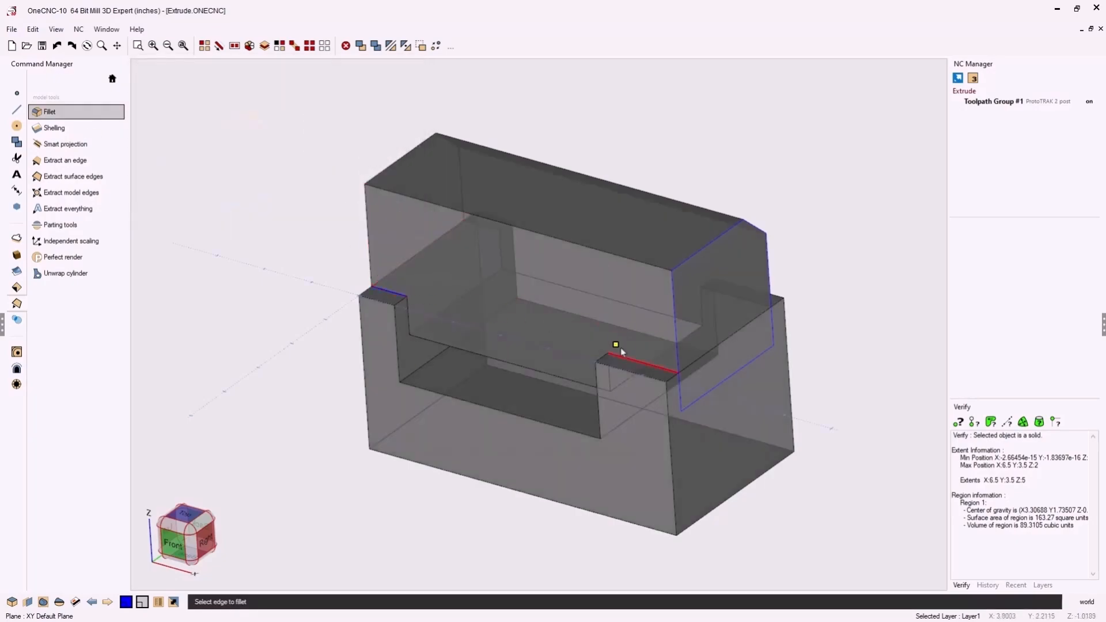
{"action": "left_click", "coordinate": [632, 358]}
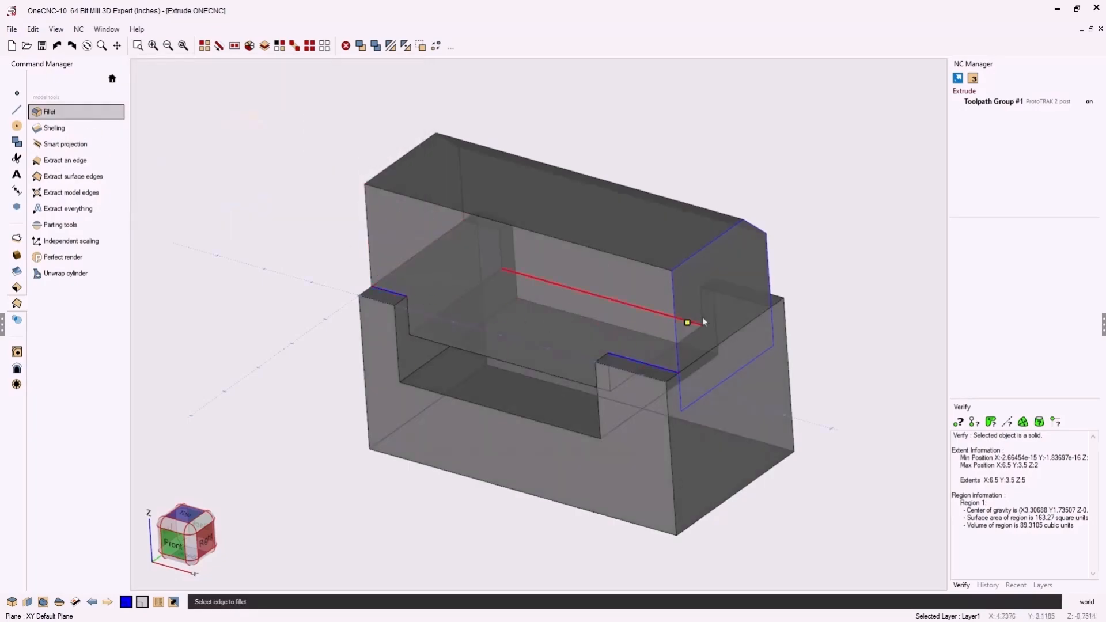
{"action": "left_click", "coordinate": [722, 293]}
{"action": "left_click", "coordinate": [487, 233]}
{"action": "left_click", "coordinate": [459, 298]}
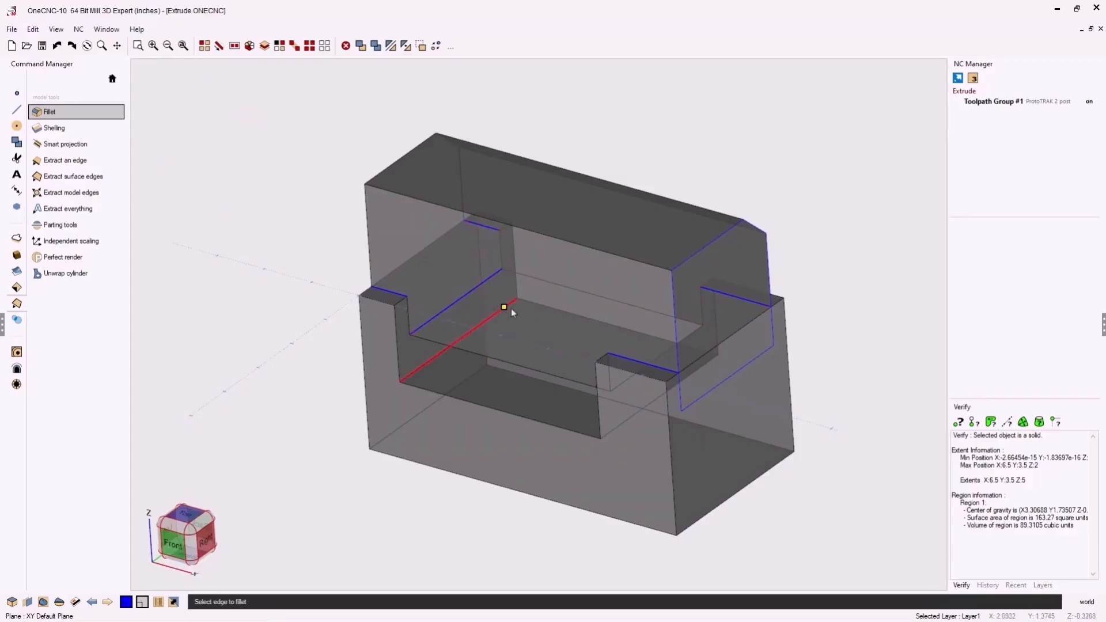
{"action": "left_click", "coordinate": [656, 362]}
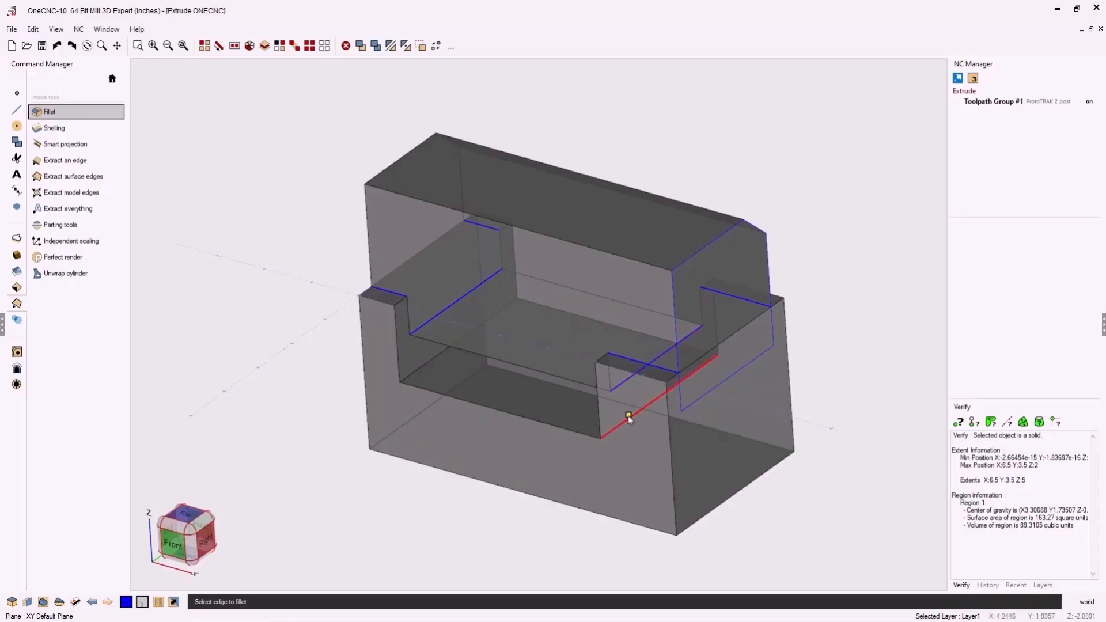
{"action": "left_click", "coordinate": [420, 372]}
{"action": "right_click", "coordinate": [262, 334]}
{"action": "middle_click_drag", "start_coordinate": [306, 315], "coordinate": [287, 289]}
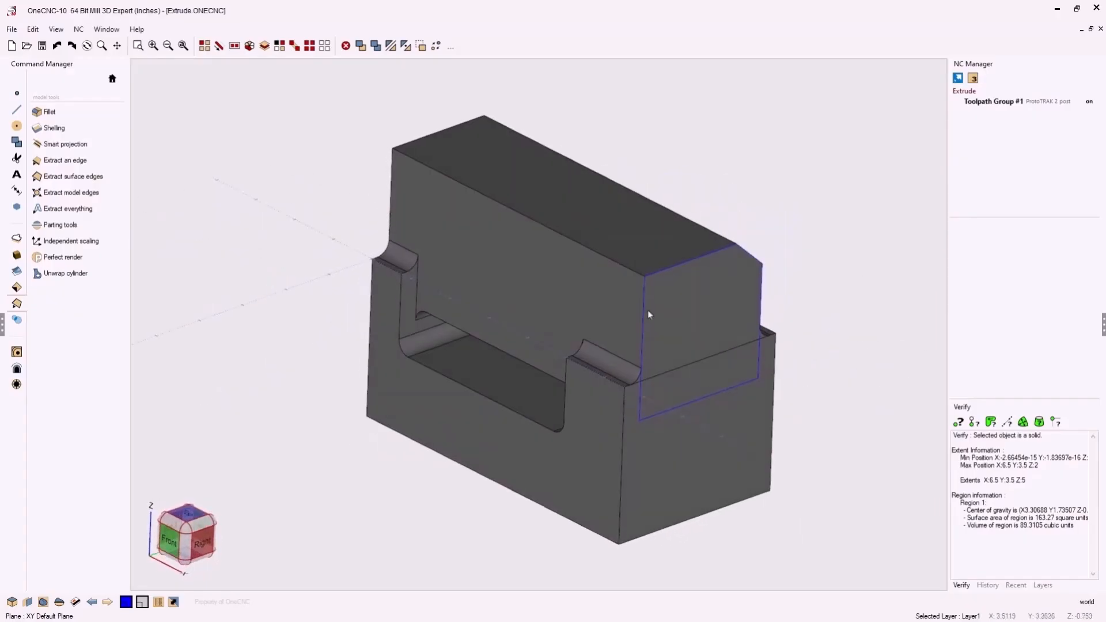
- Hide the profile curves on the boss's end face by selecting them by their blue color
{"action": "left_click", "coordinate": [279, 47]}
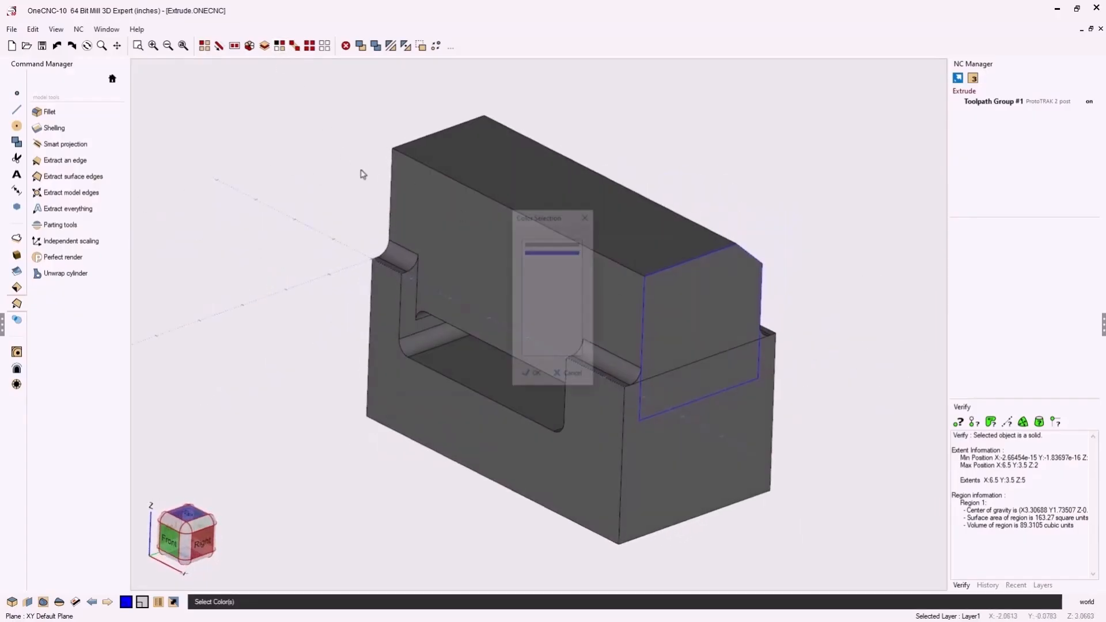
{"action": "left_click_drag", "start_coordinate": [541, 220], "coordinate": [166, 72]}
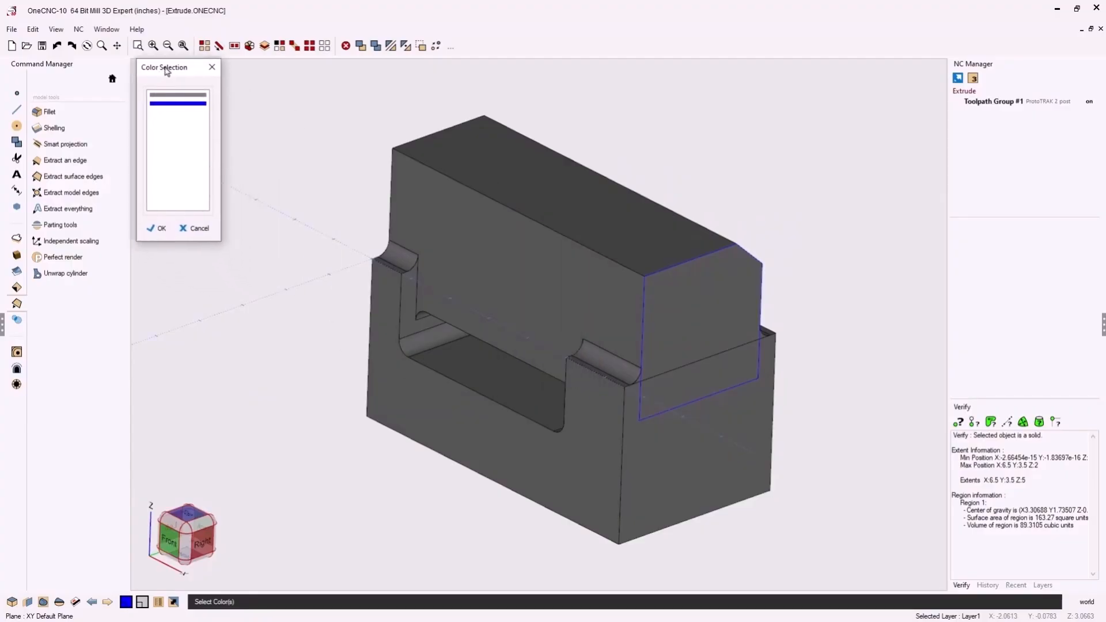
{"action": "left_click", "coordinate": [174, 103]}
{"action": "left_click", "coordinate": [163, 229]}
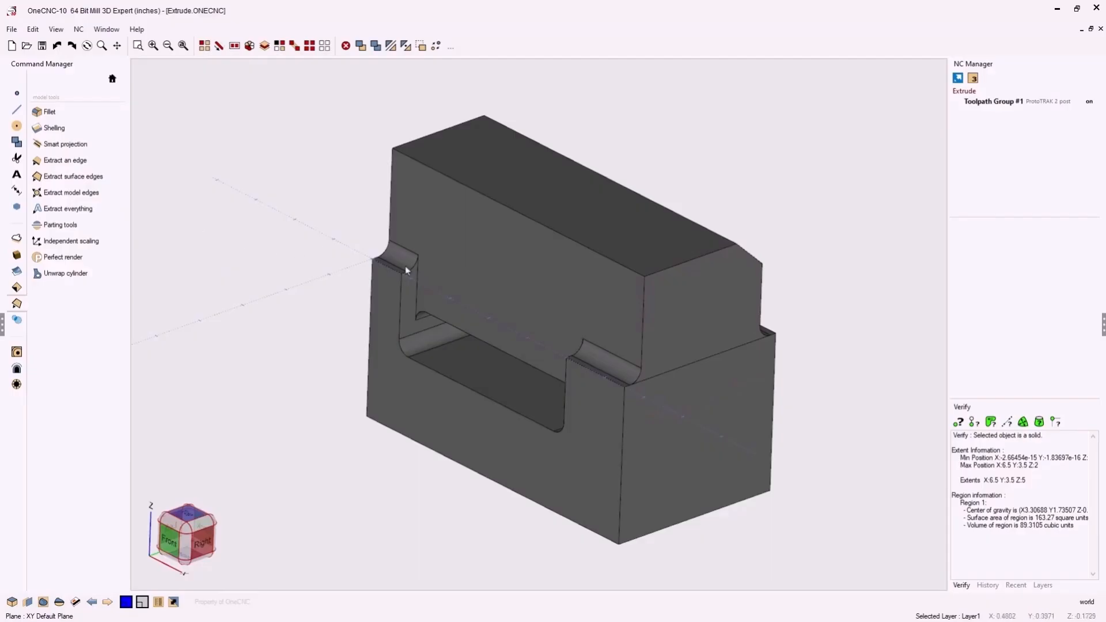
{"action": "middle_click_drag", "start_coordinate": [405, 265], "coordinate": [429, 280]}
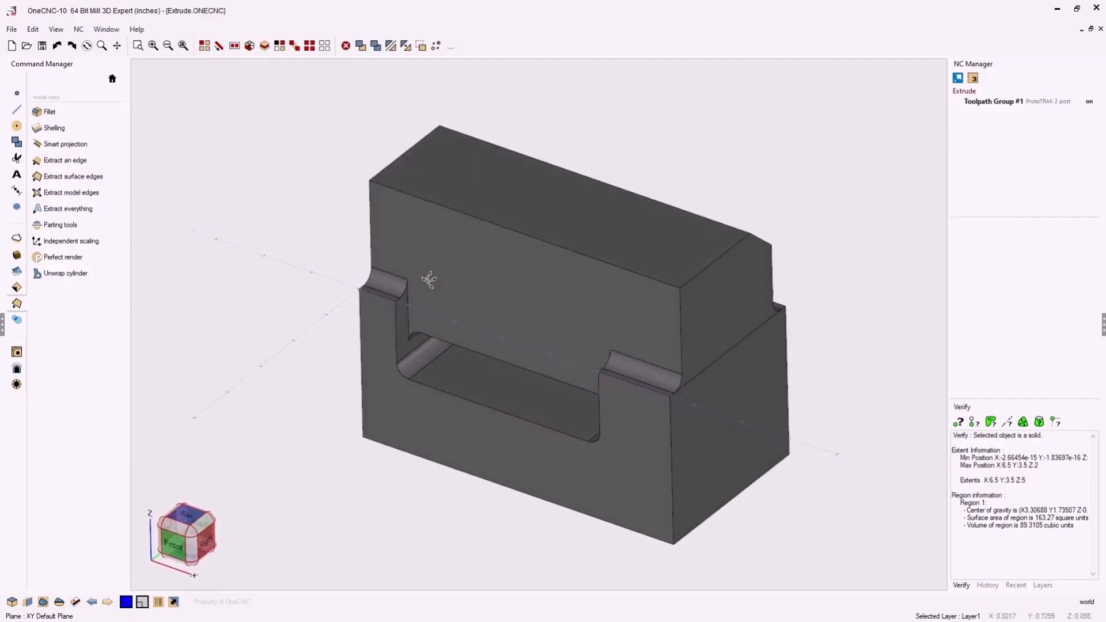